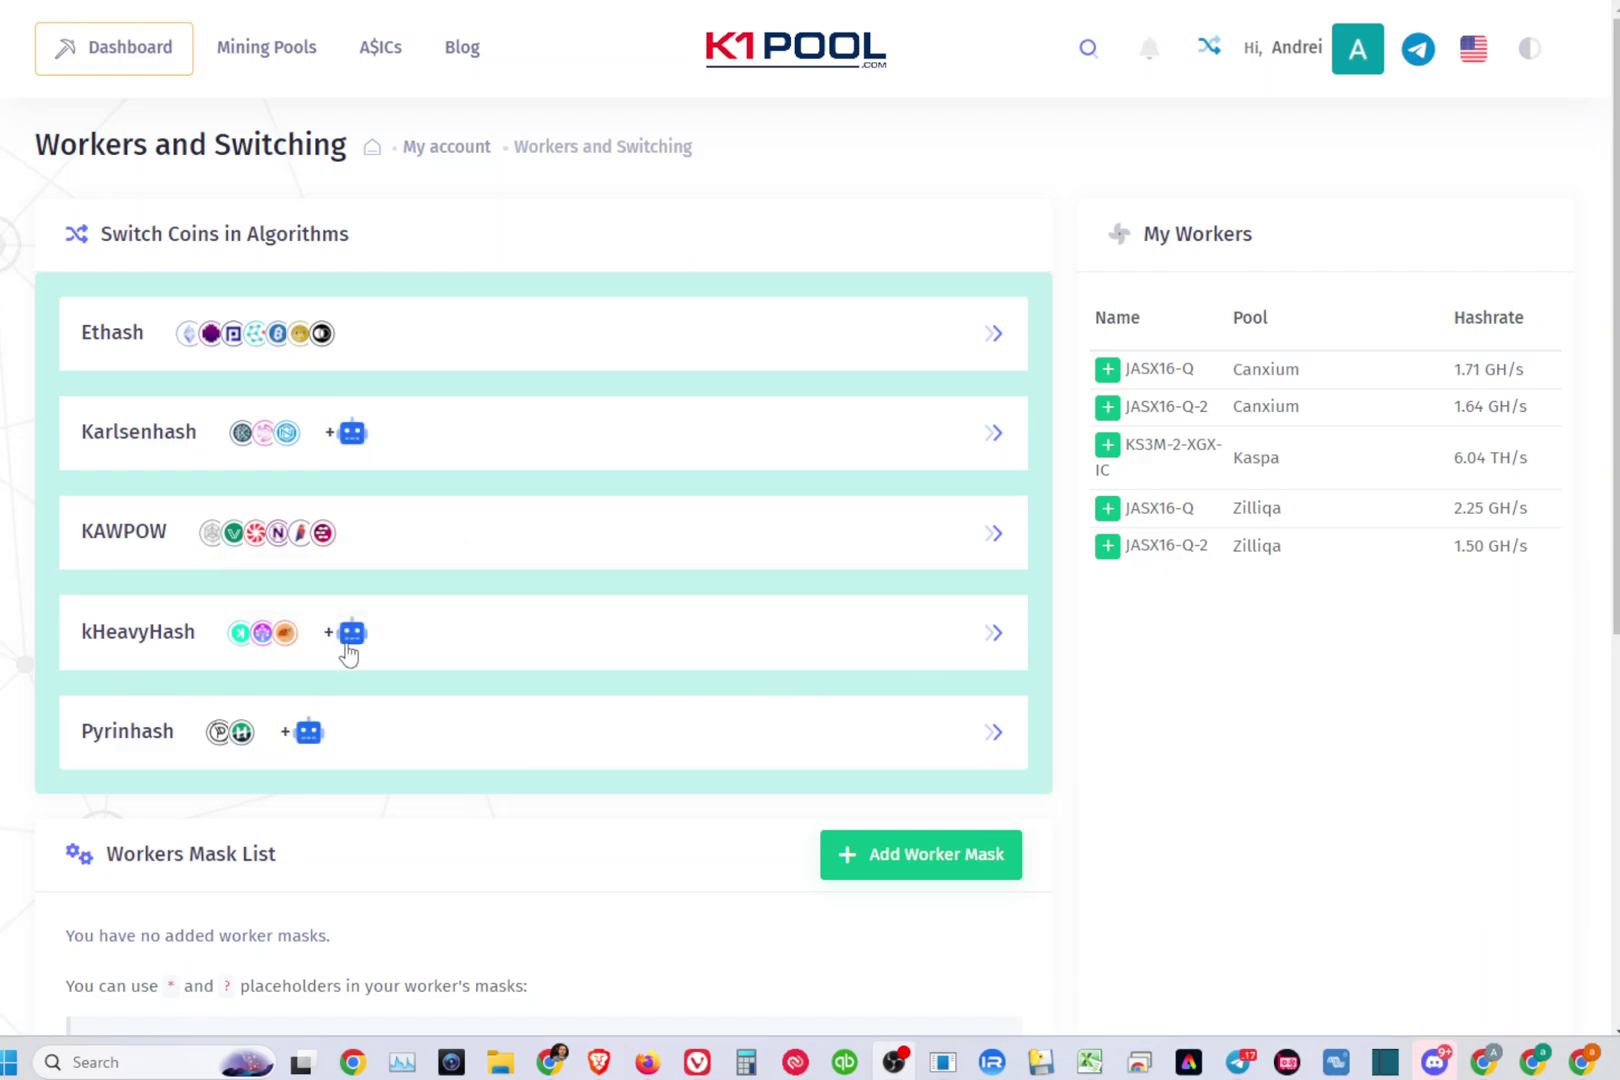
Expand kHeavyHash, enable its autoswitch bot, and browse the Kaspa, Sedra and Bugna coin options.
click(995, 638)
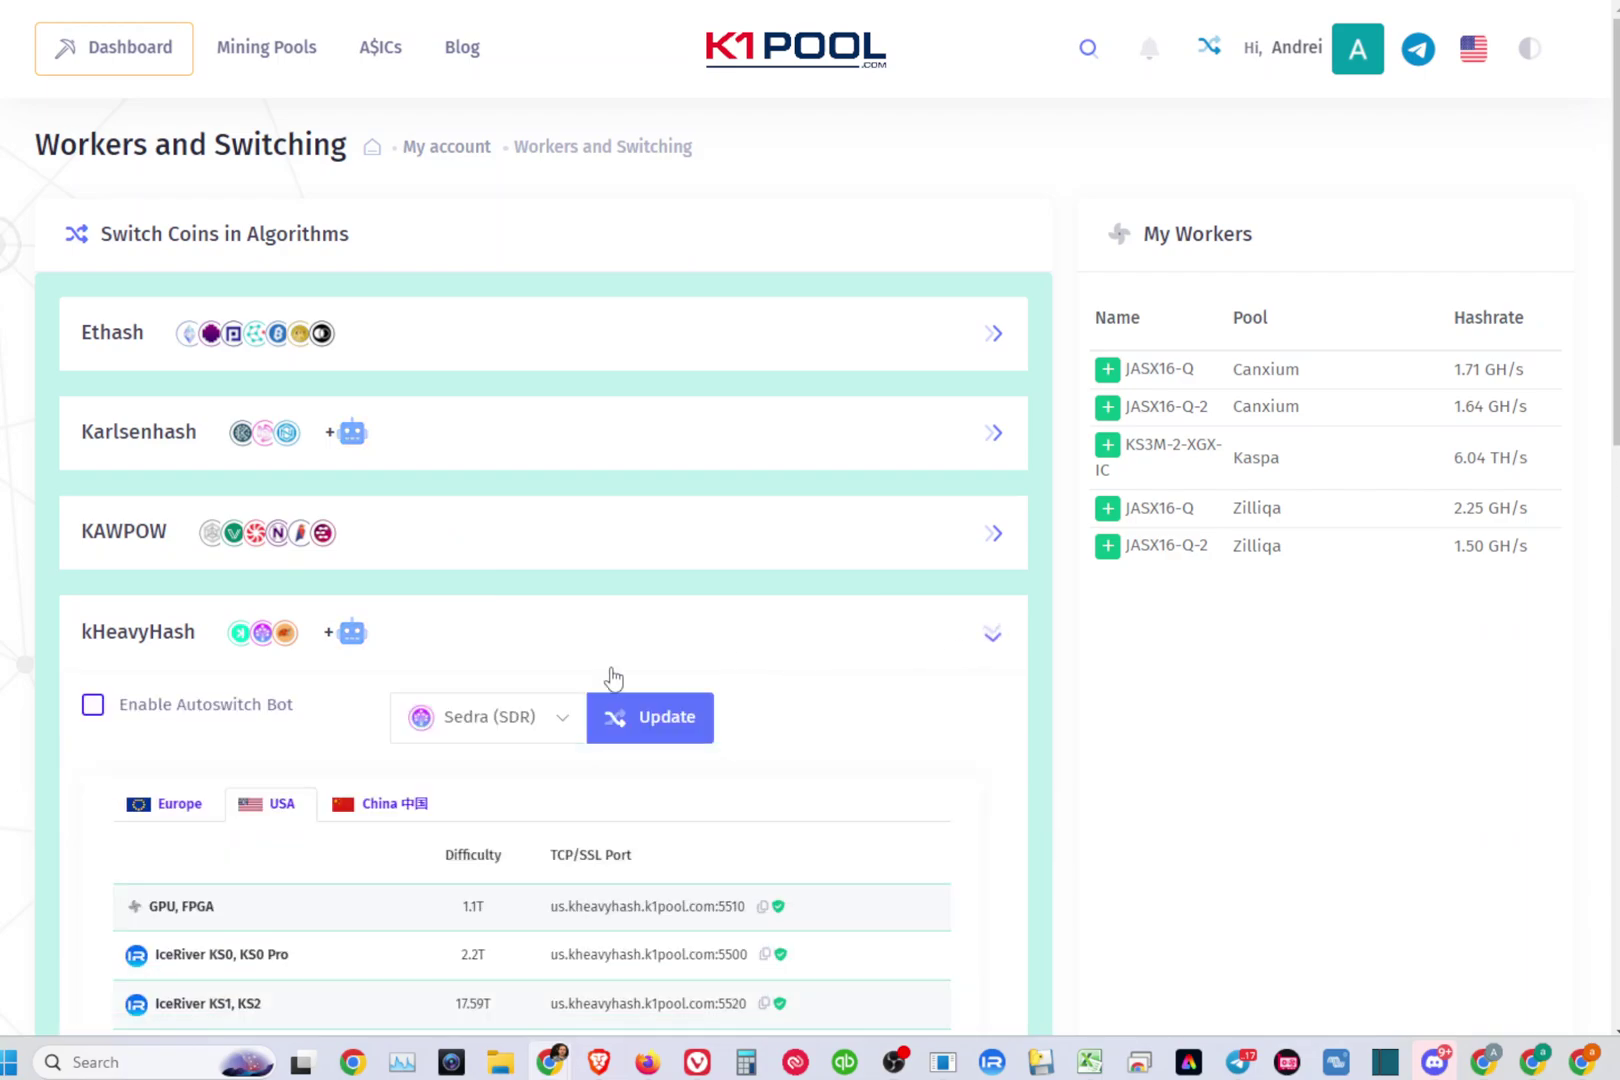
click(94, 708)
click(562, 727)
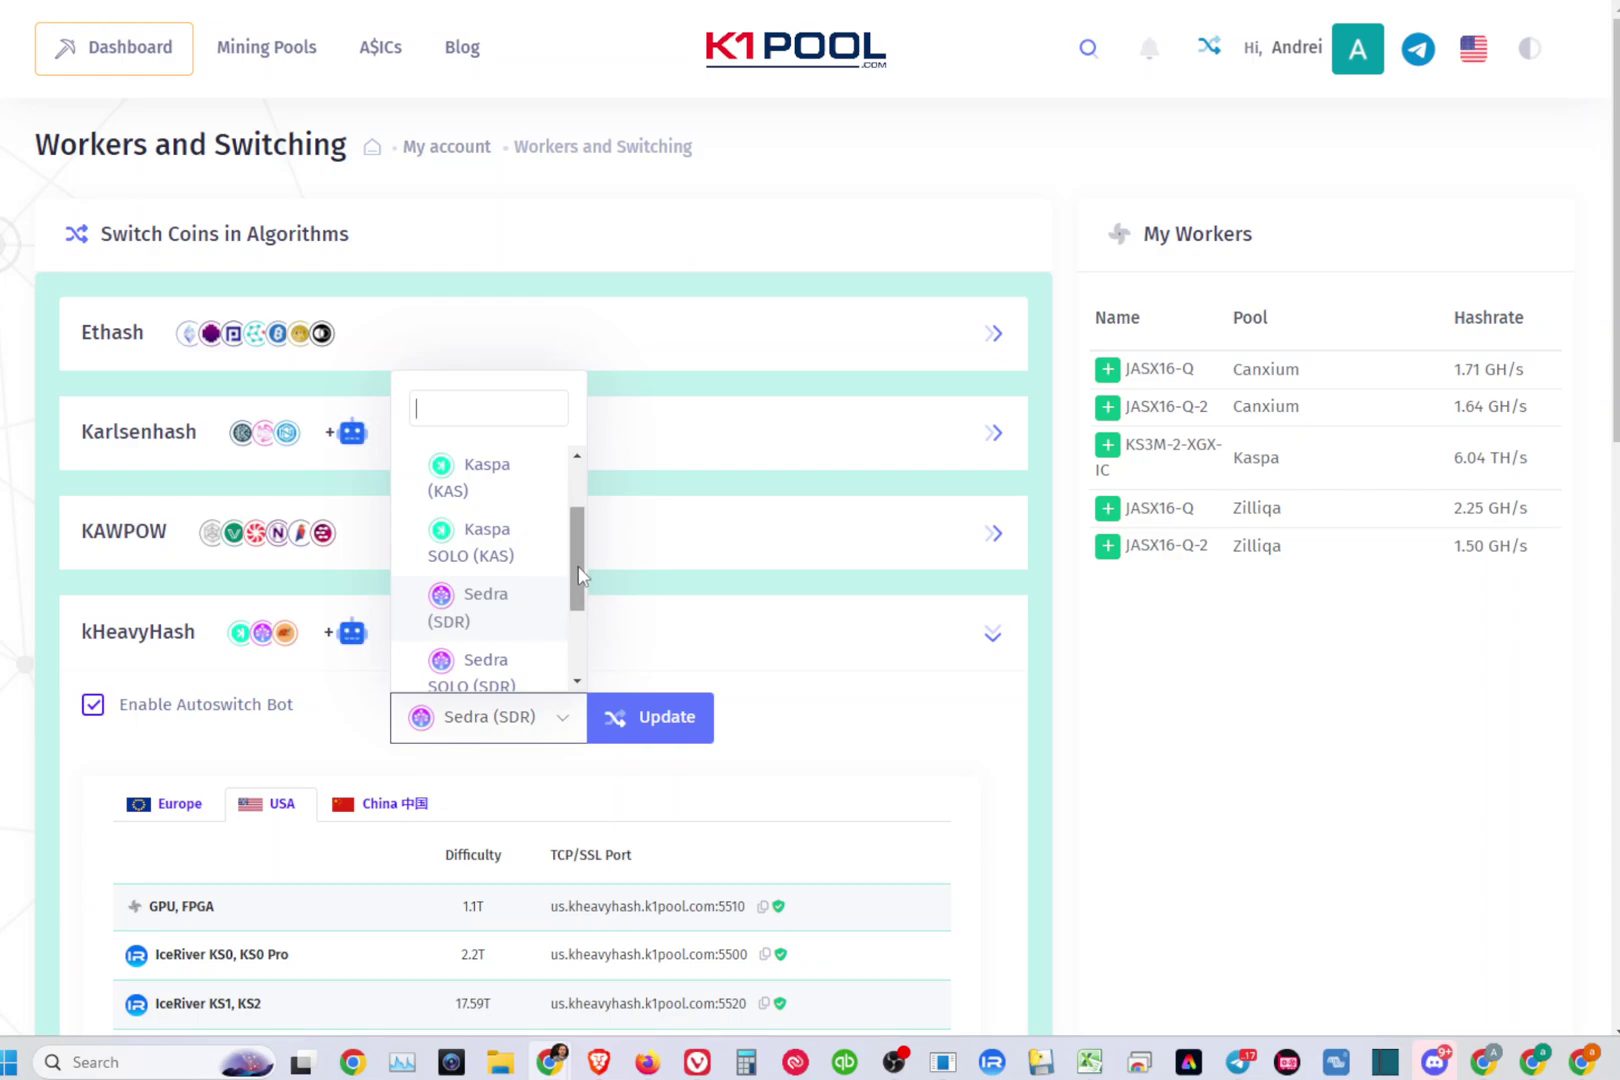
drag(578, 575, 567, 618)
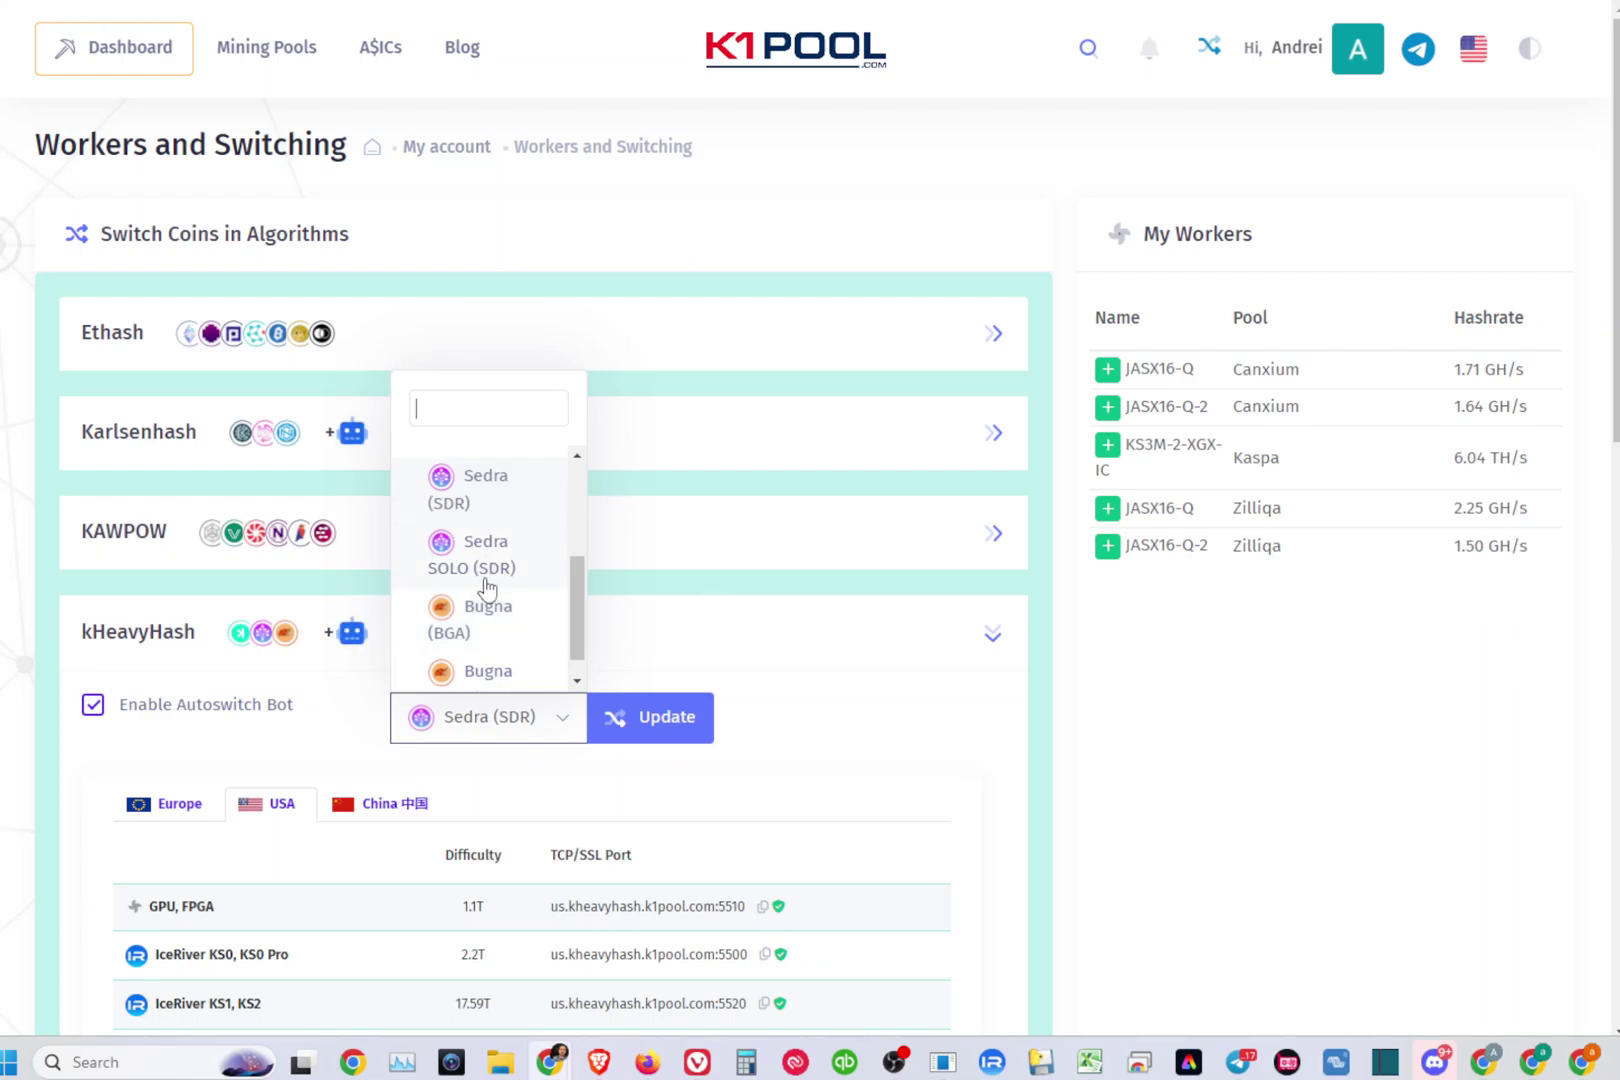
scroll(489, 594, up, 3)
scroll(489, 594, down, 3)
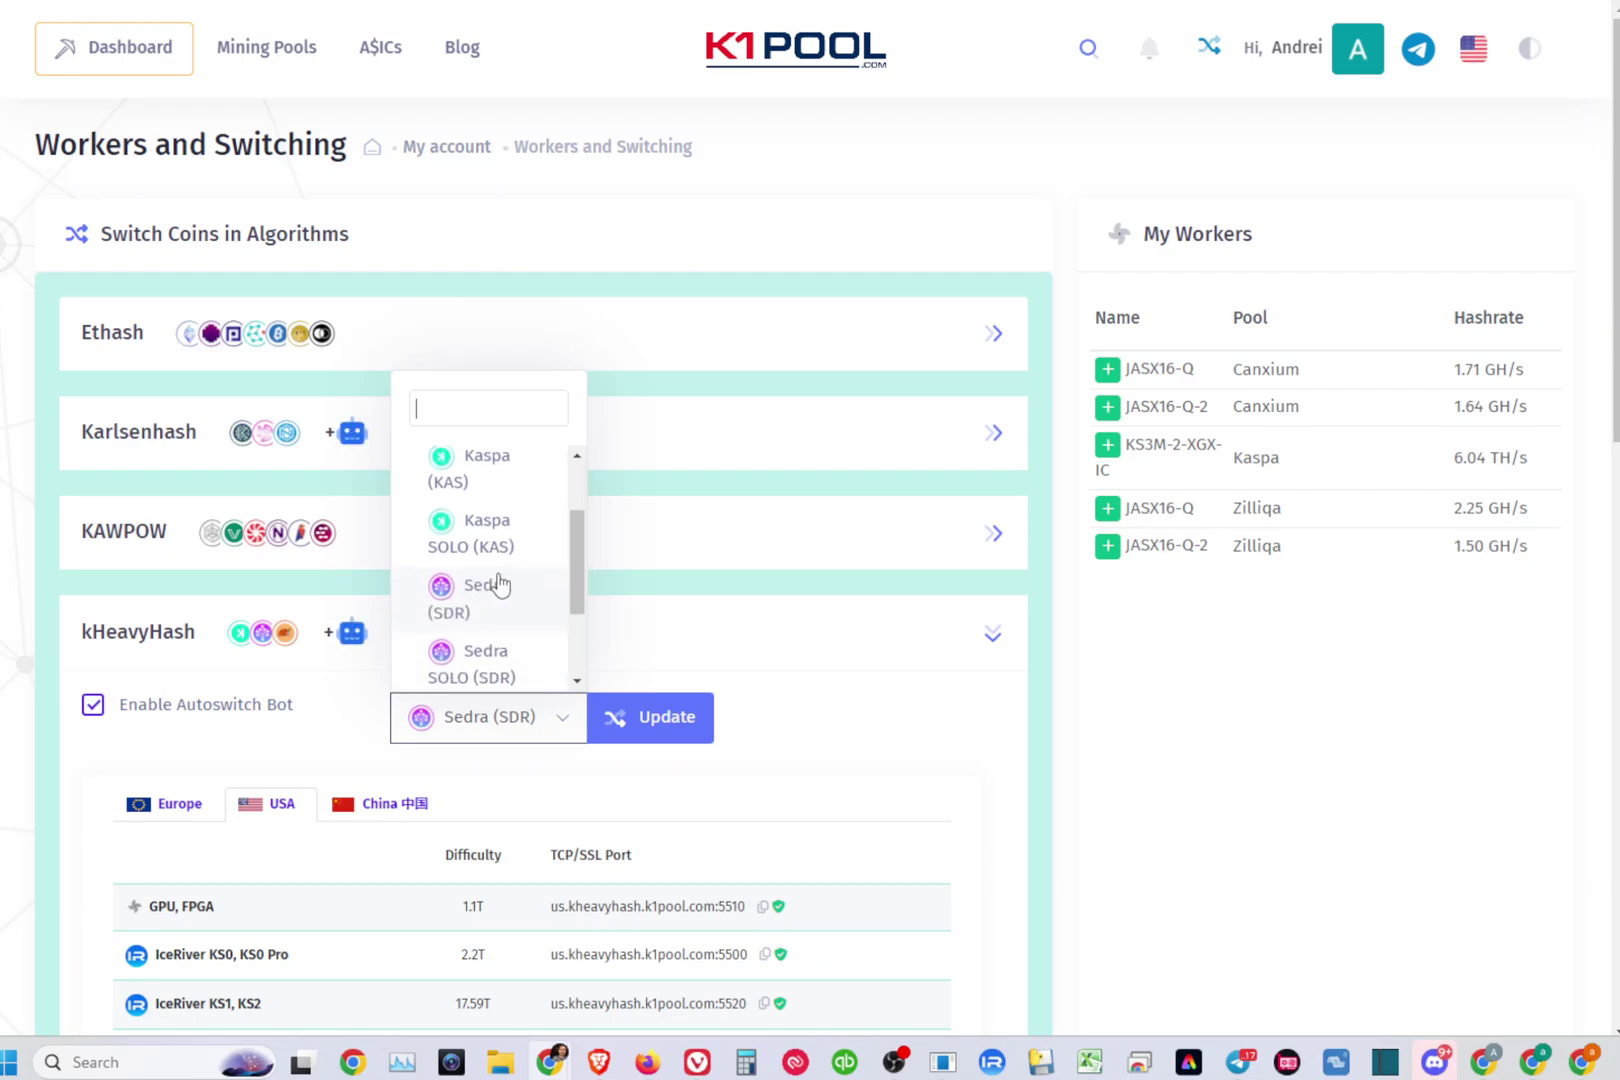
Change the kHeavyHash mined coin from Sedra (SDR) to Bugna (BGA).
click(835, 693)
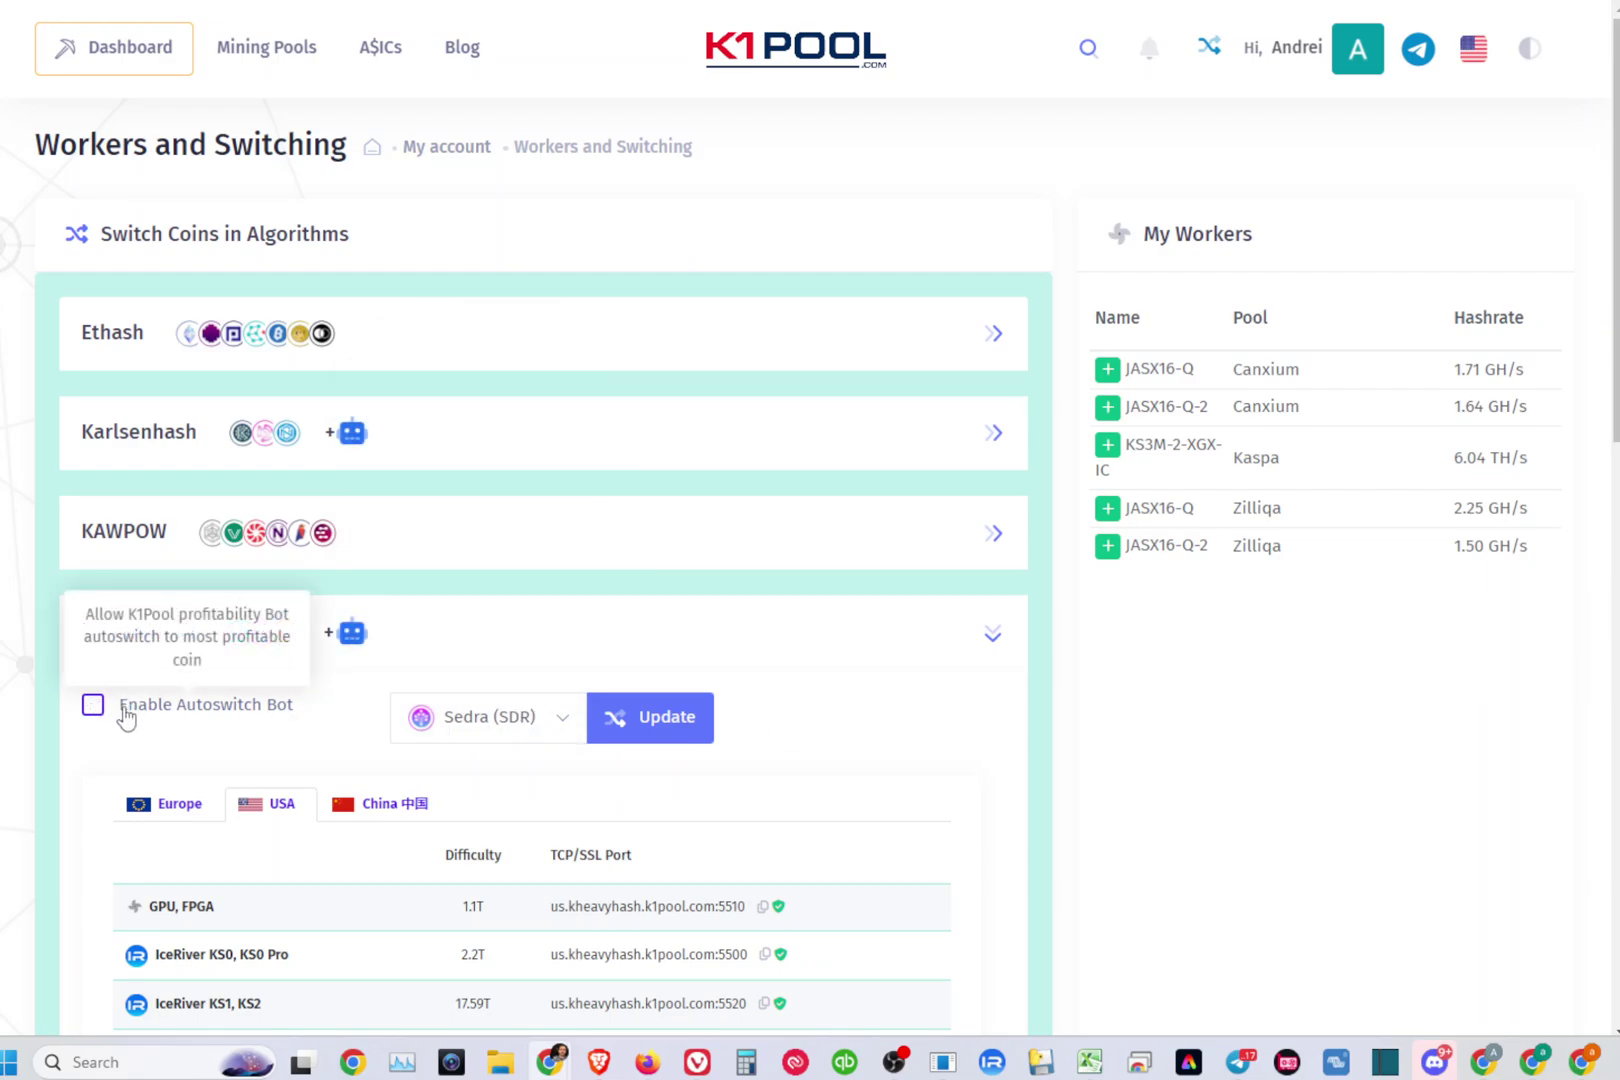
click(561, 722)
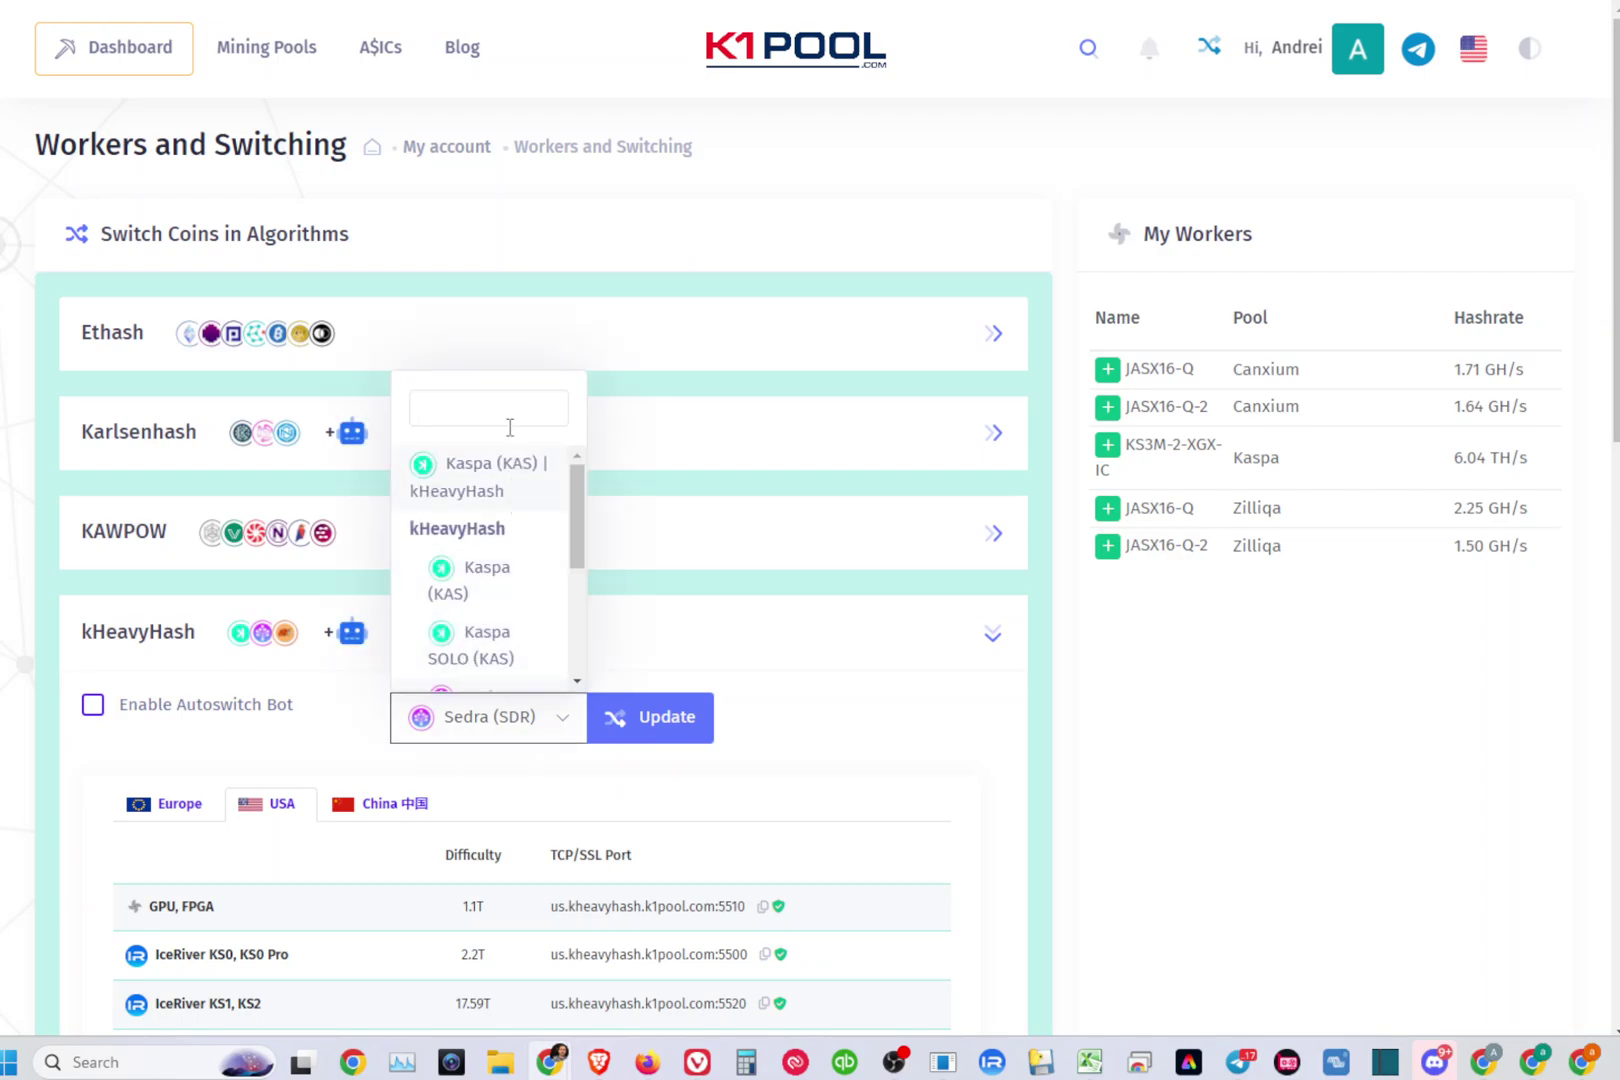
scroll(487, 610, down, 3)
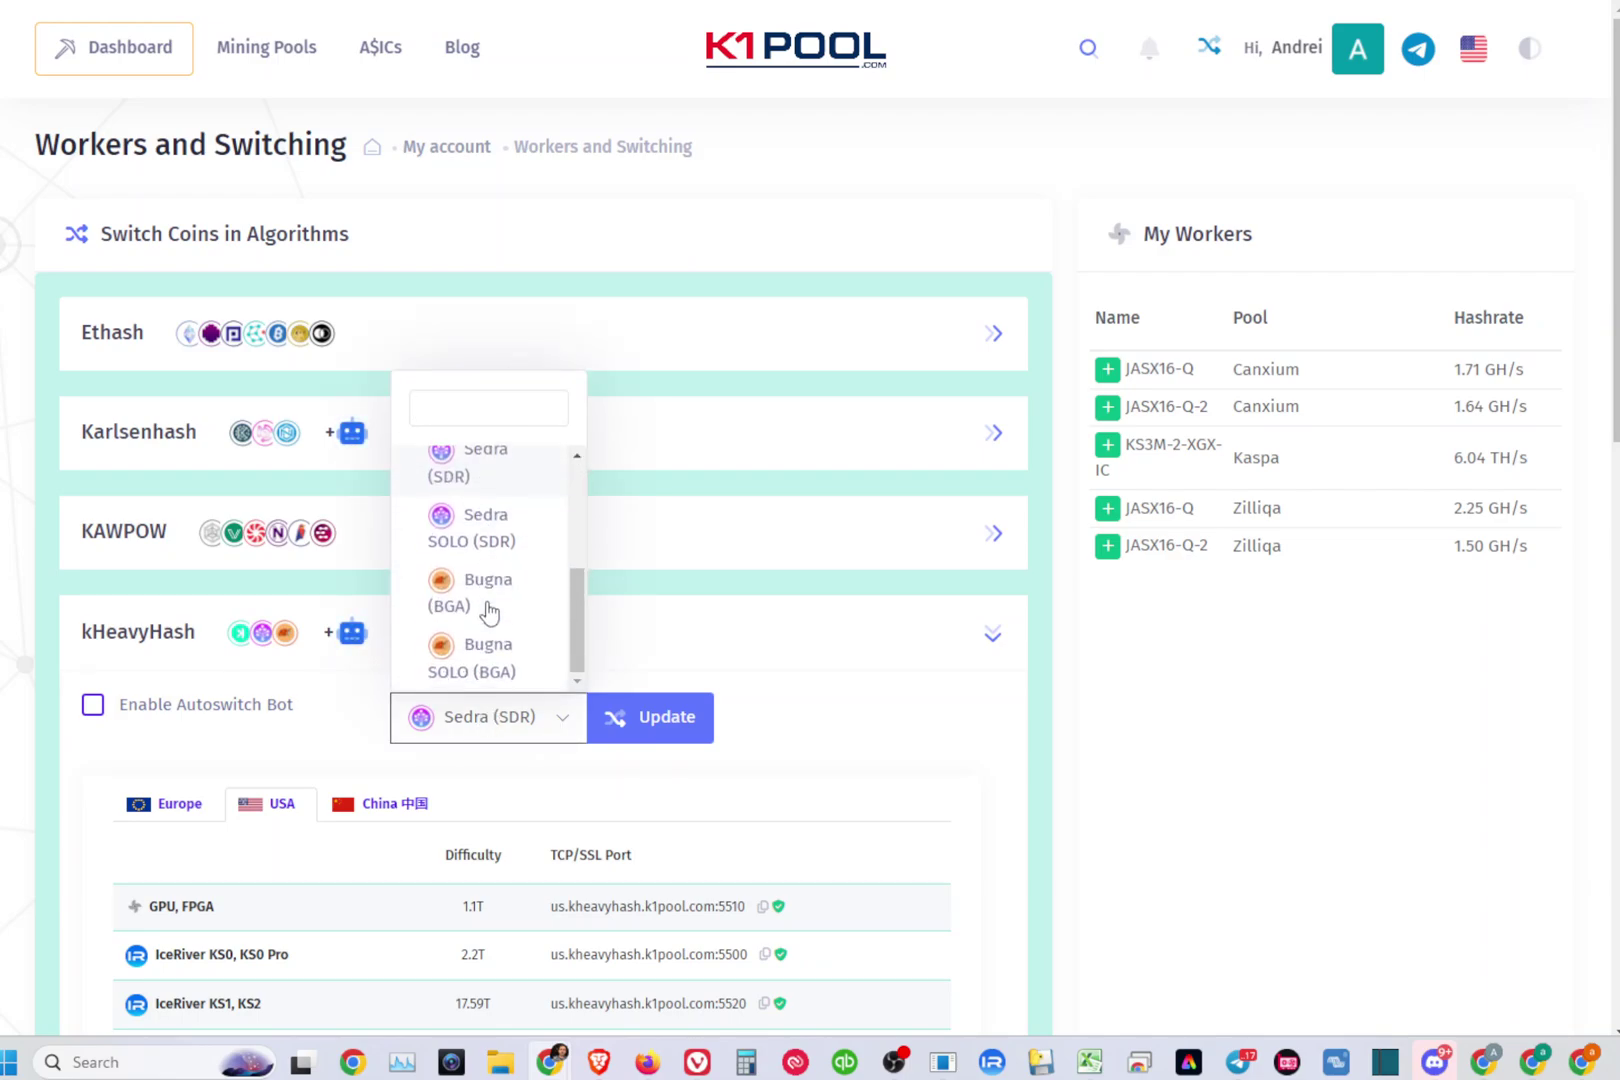
click(488, 606)
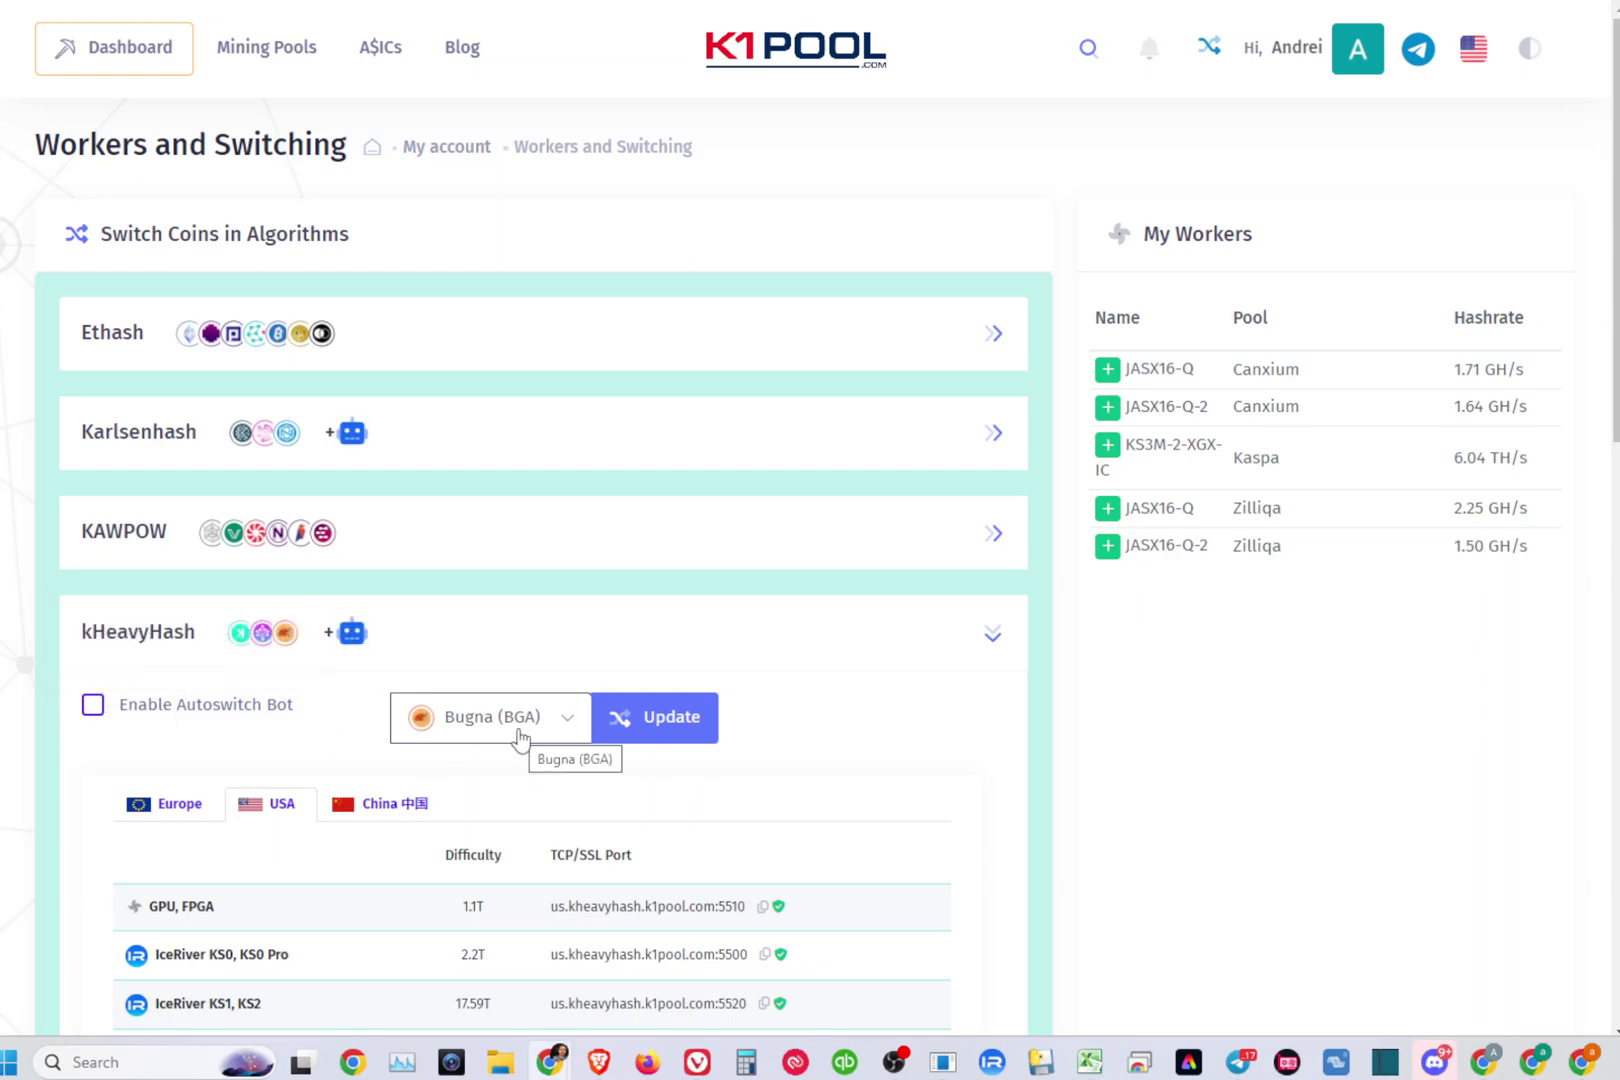
Scroll down to show all kHeavyHash USA stratum ports and the wallet line.
scroll(869, 730, down, 1)
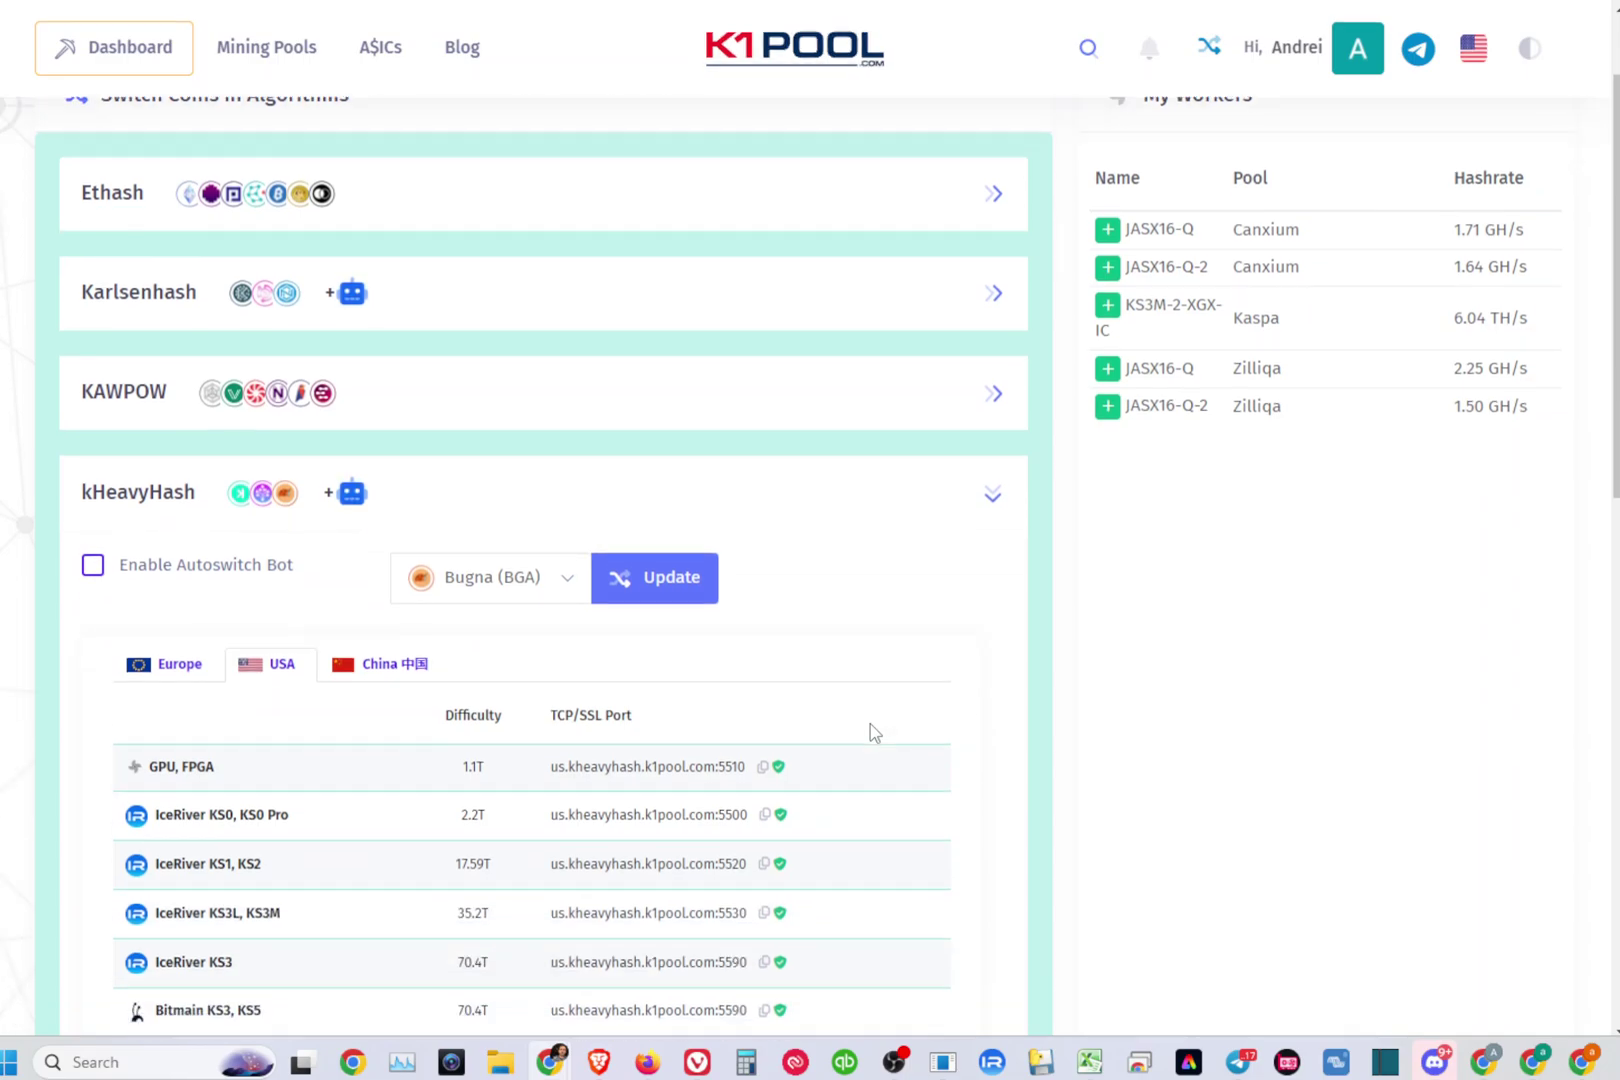
scroll(869, 730, down, 3)
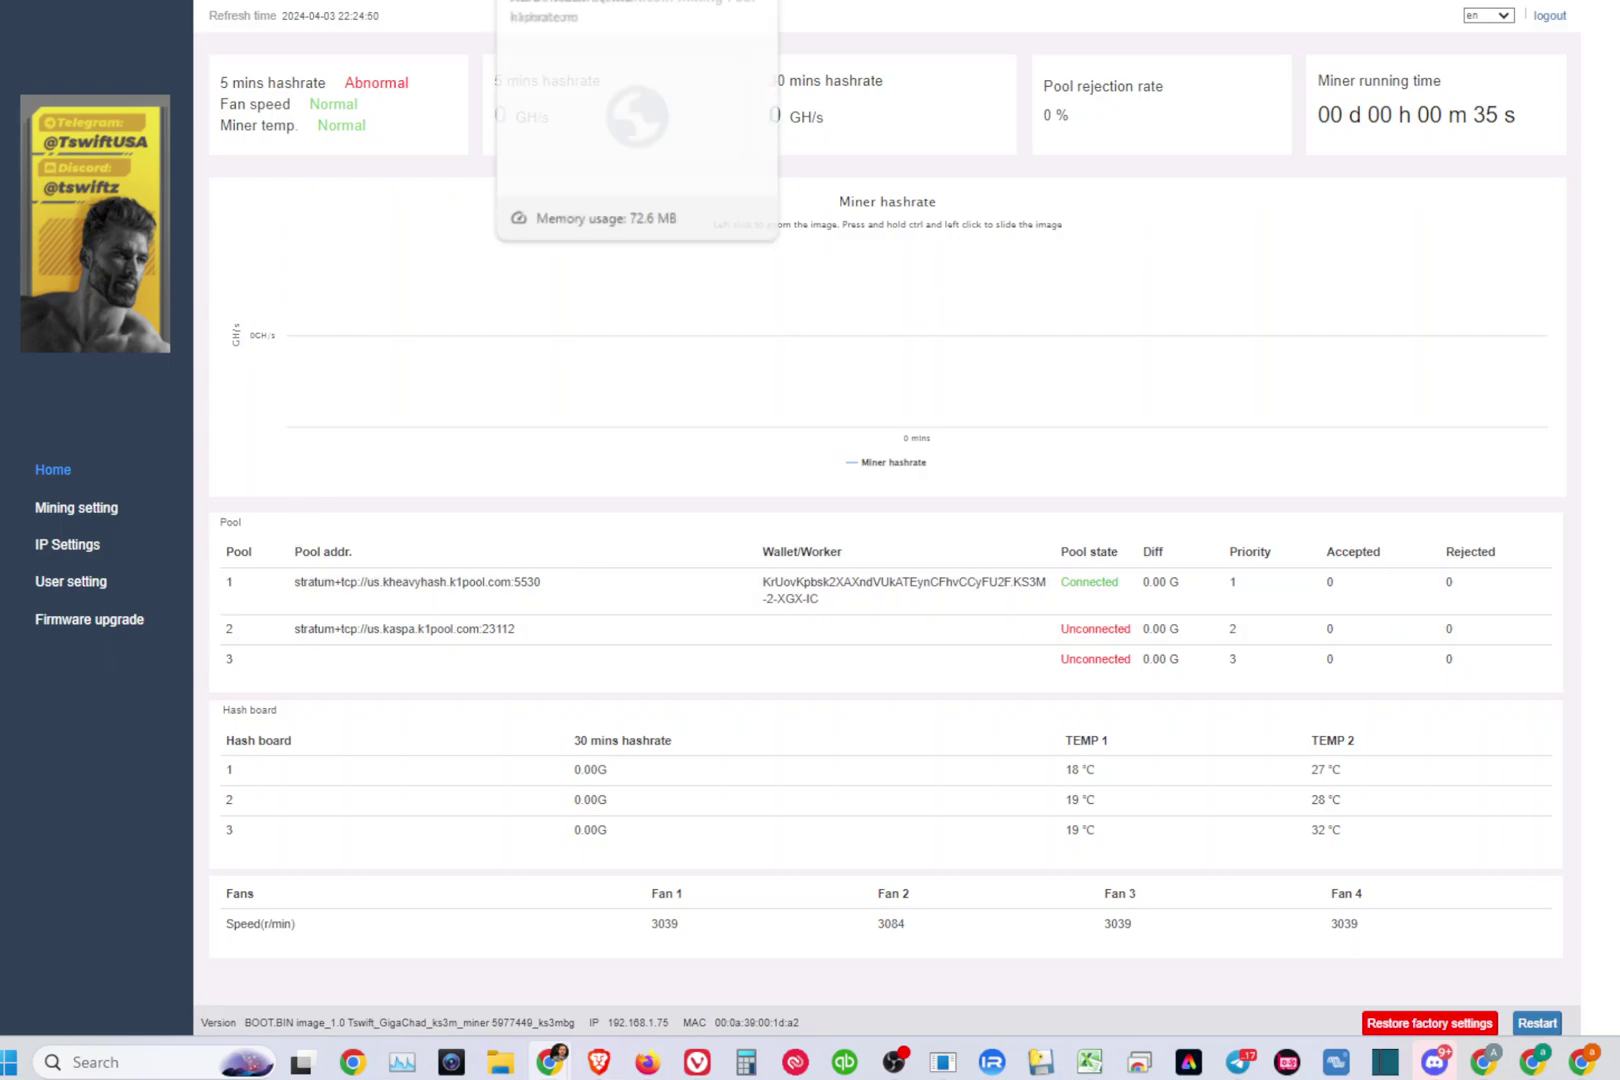
key(ctrl+Tab)
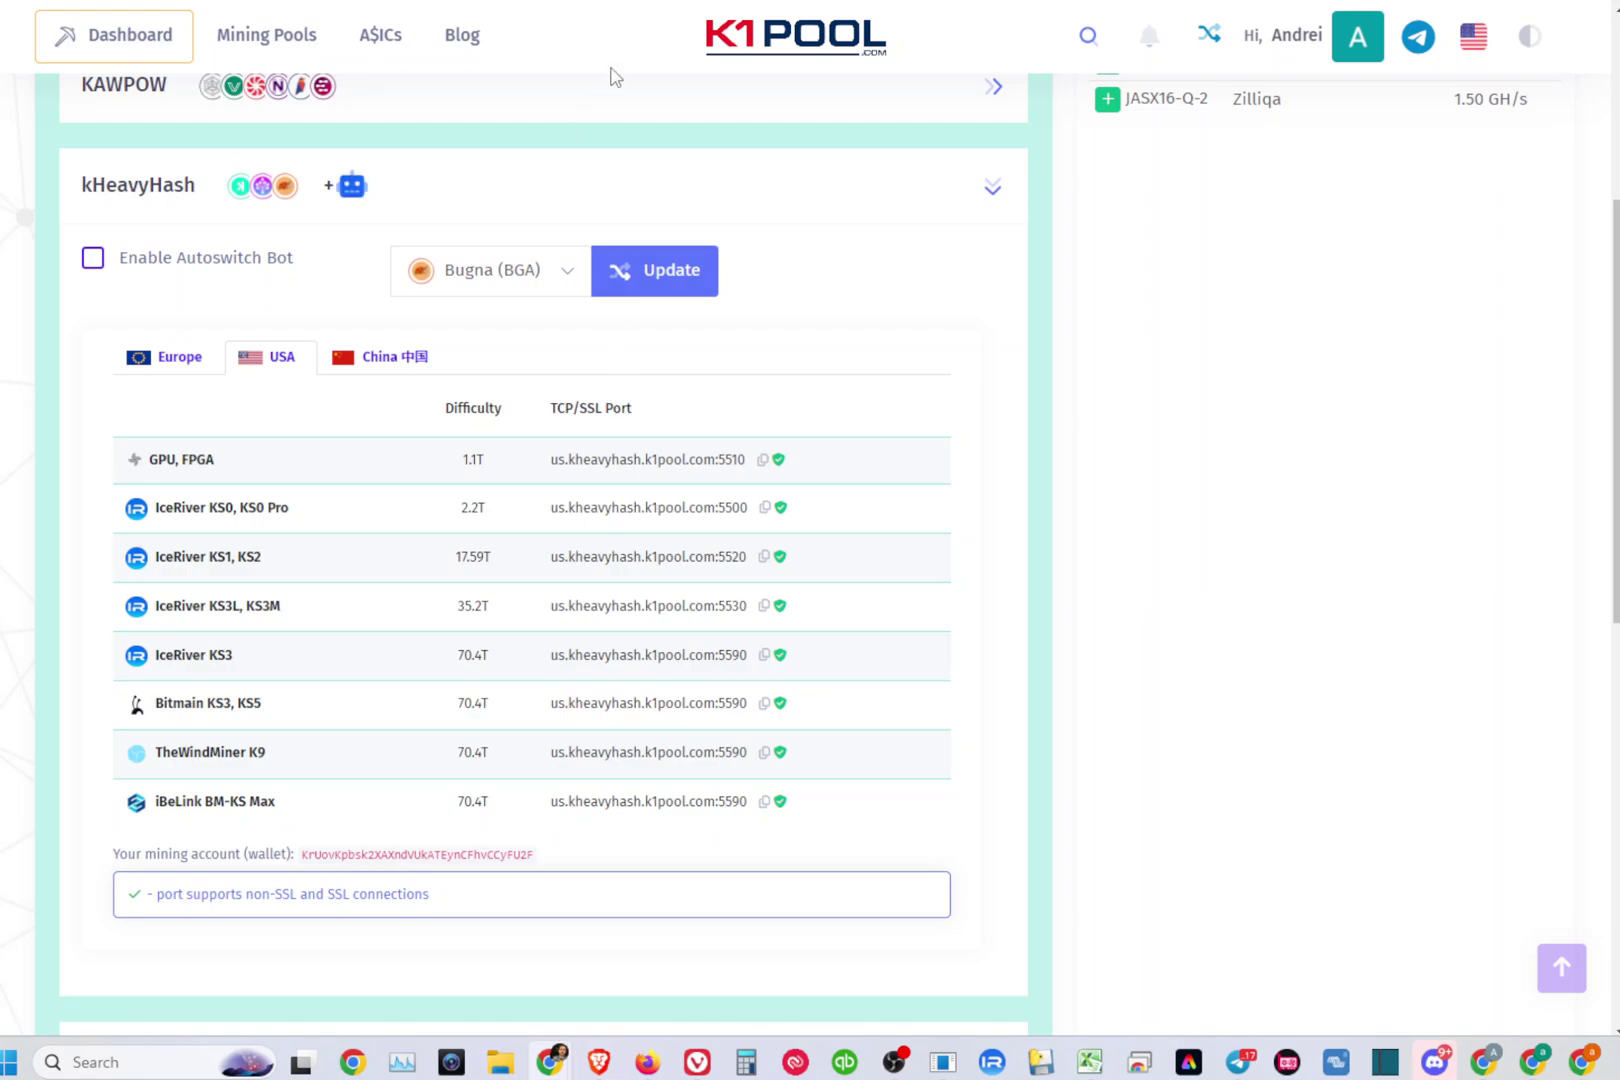
click(790, 12)
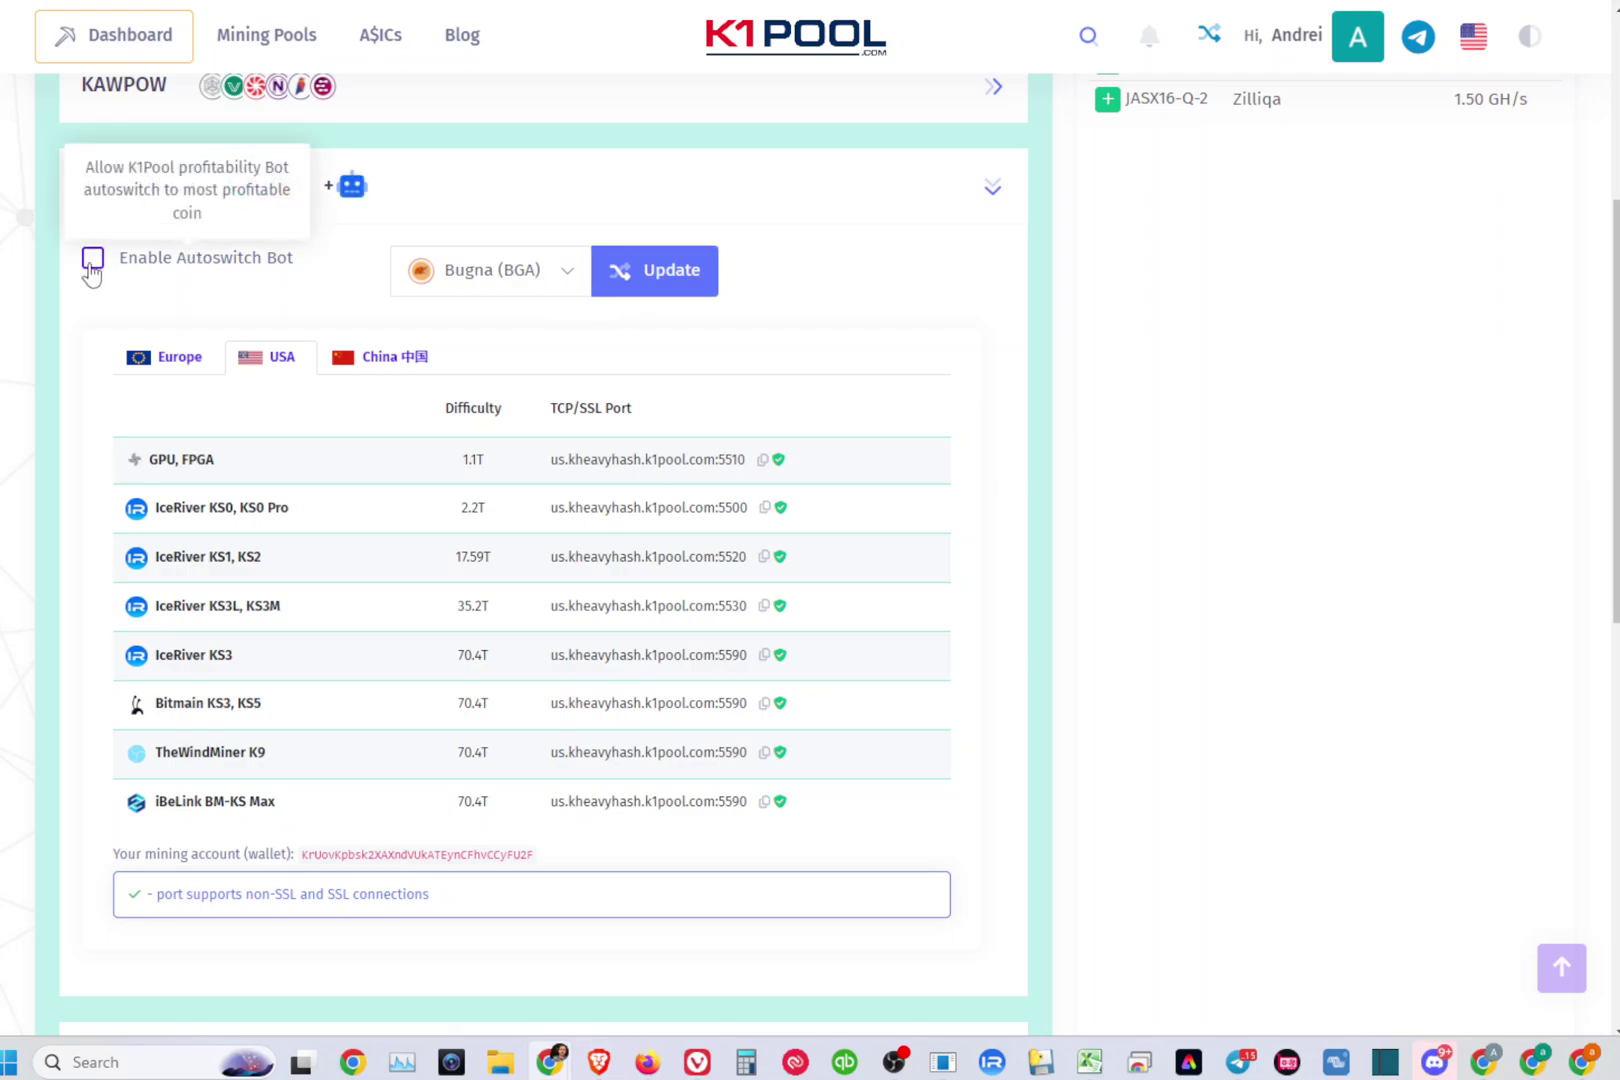
scroll(1192, 490, up, 3)
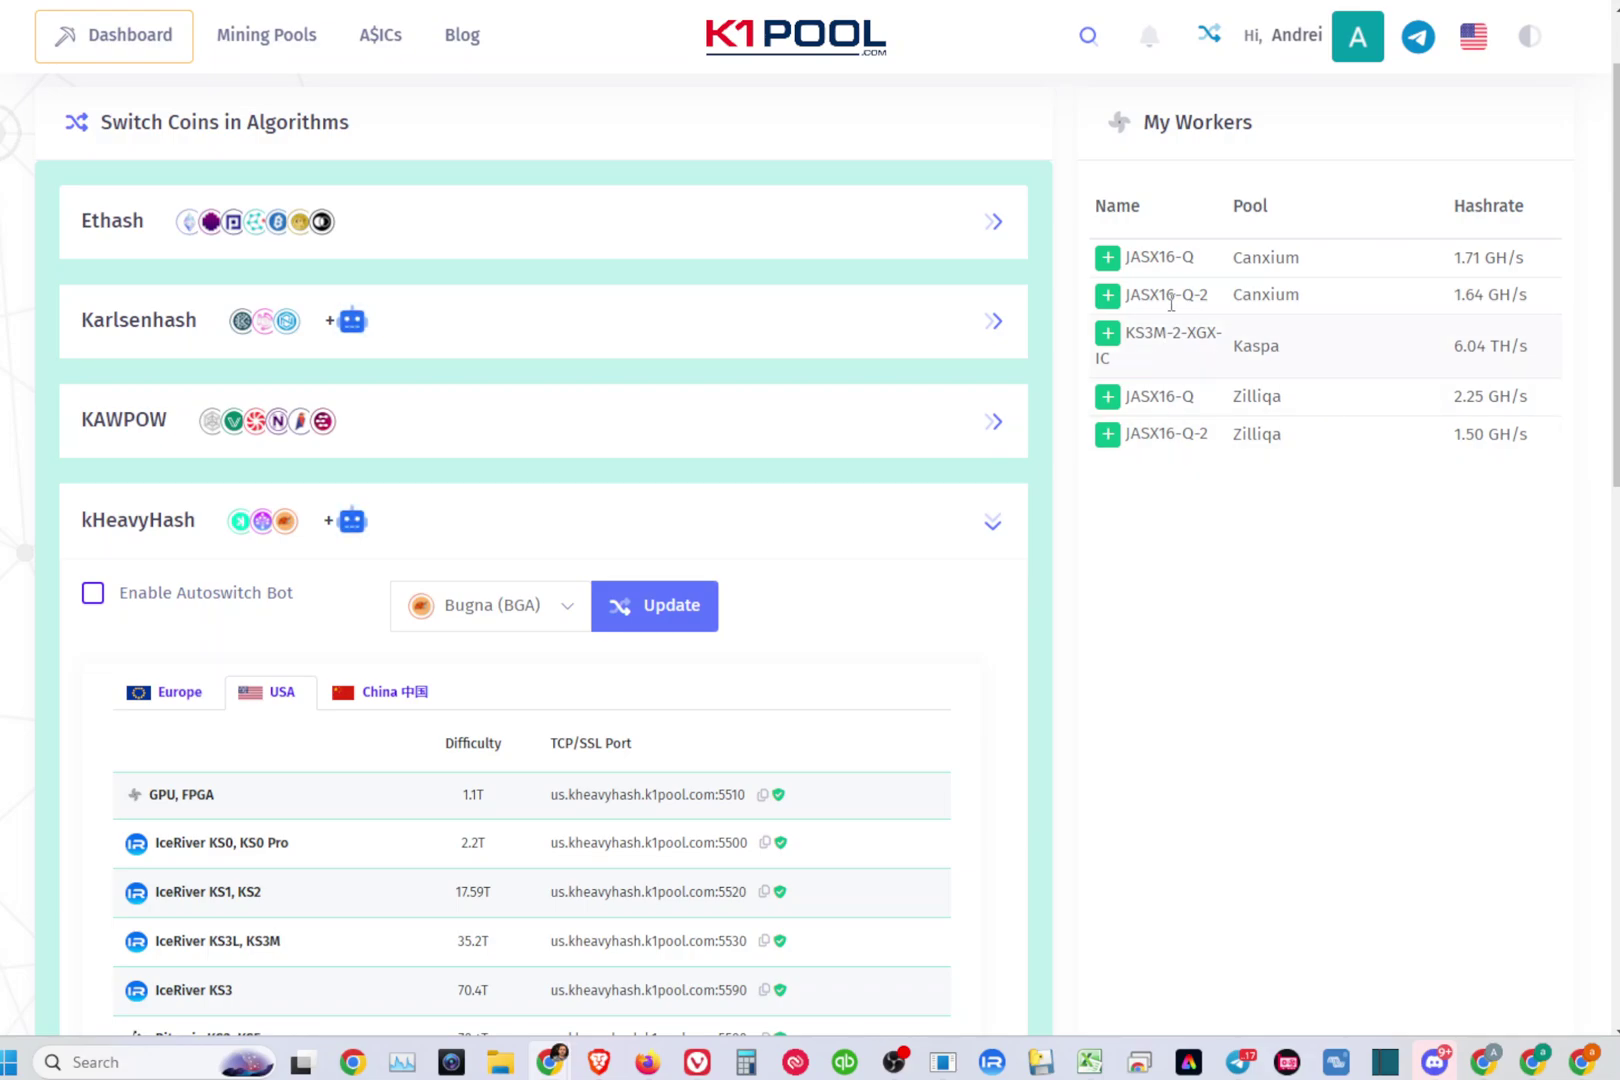
scroll(1232, 655, down, 2)
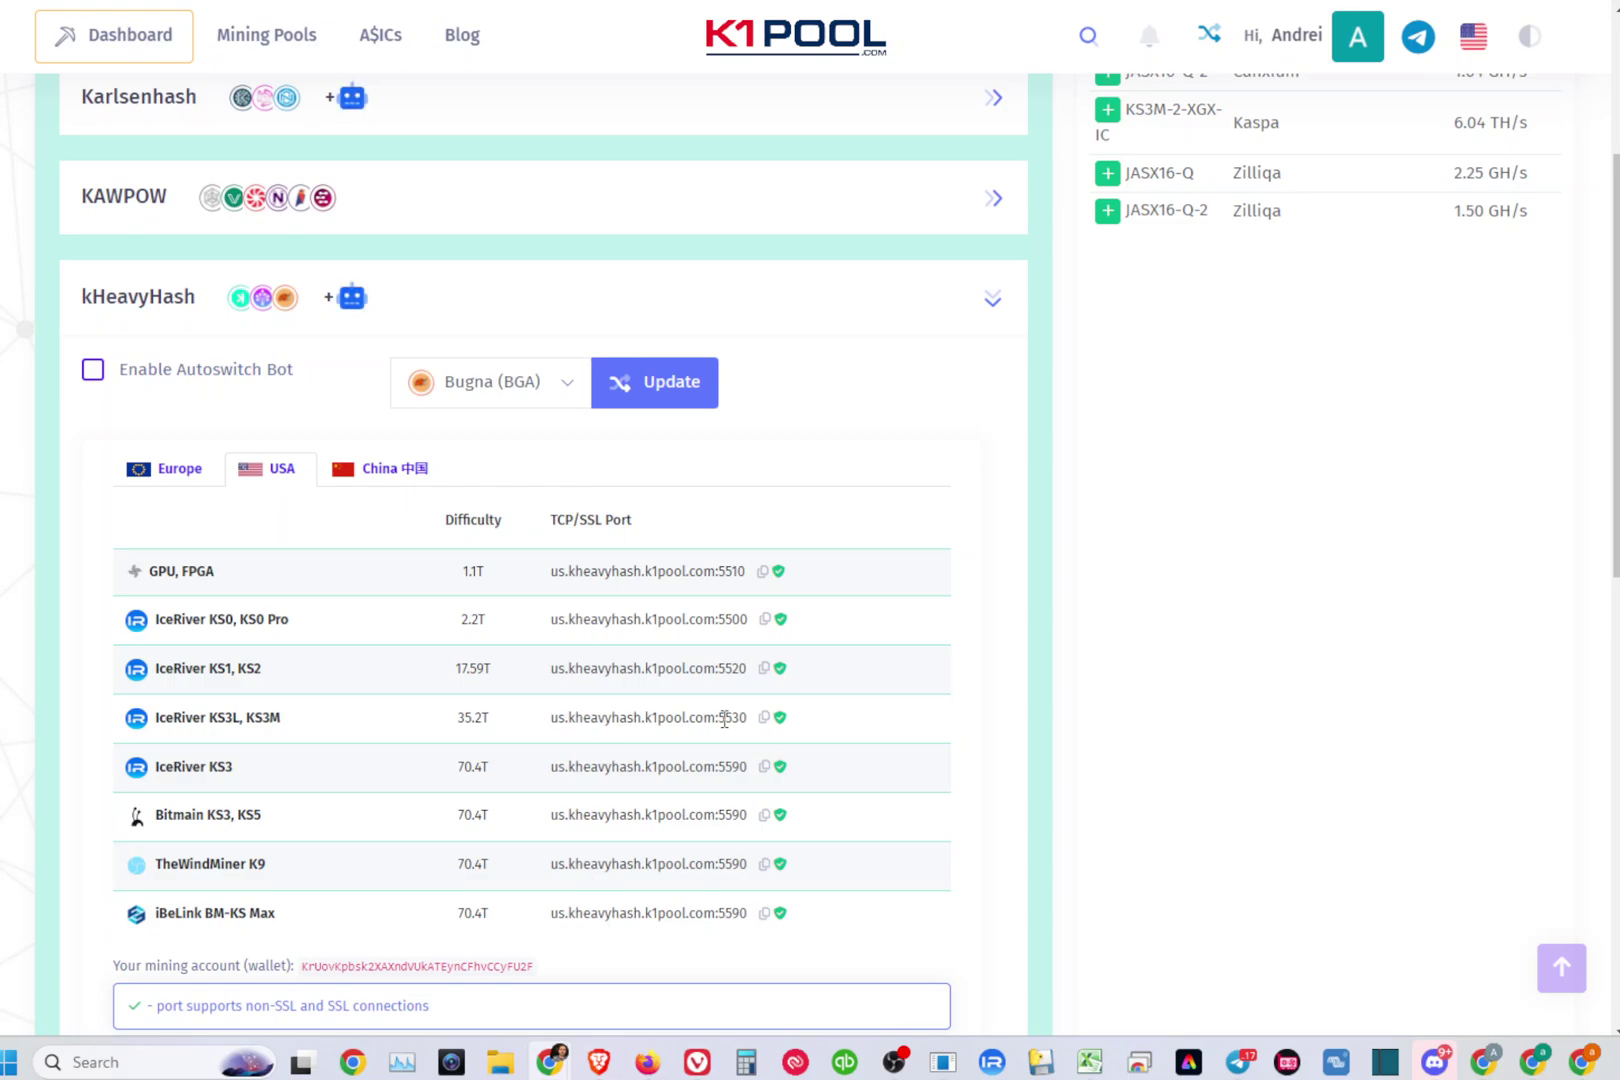
scroll(724, 719, up, 3)
scroll(724, 727, down, 1)
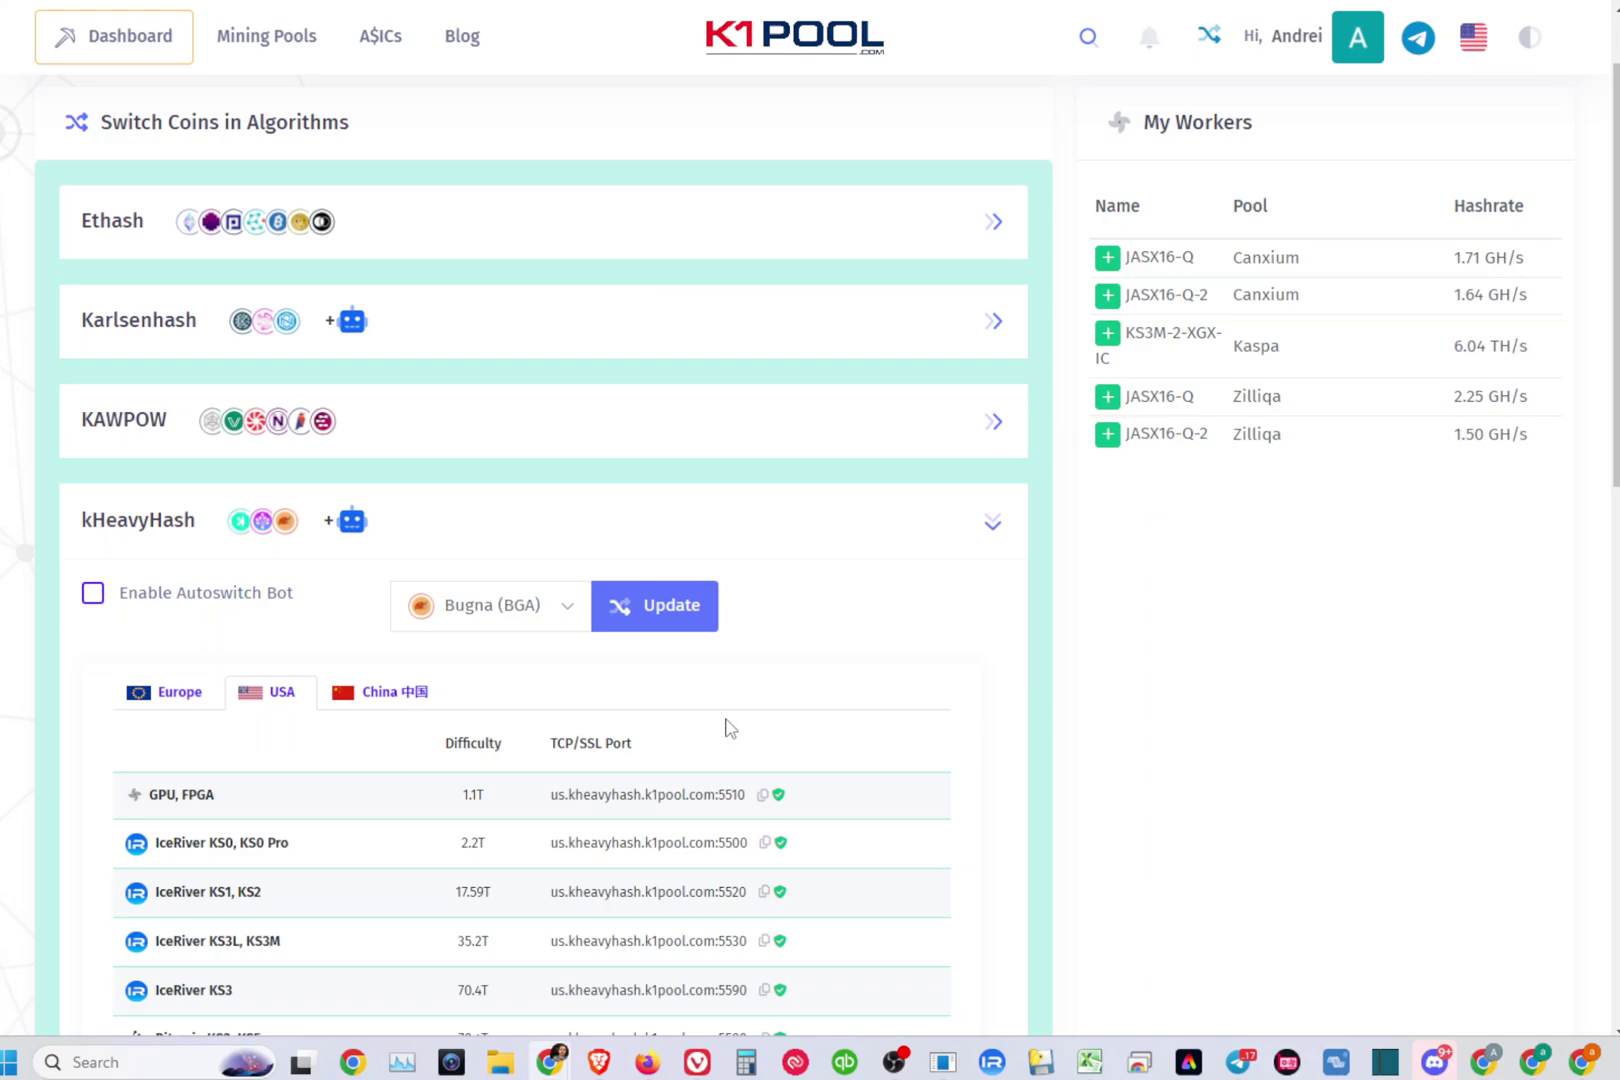
scroll(724, 727, down, 1)
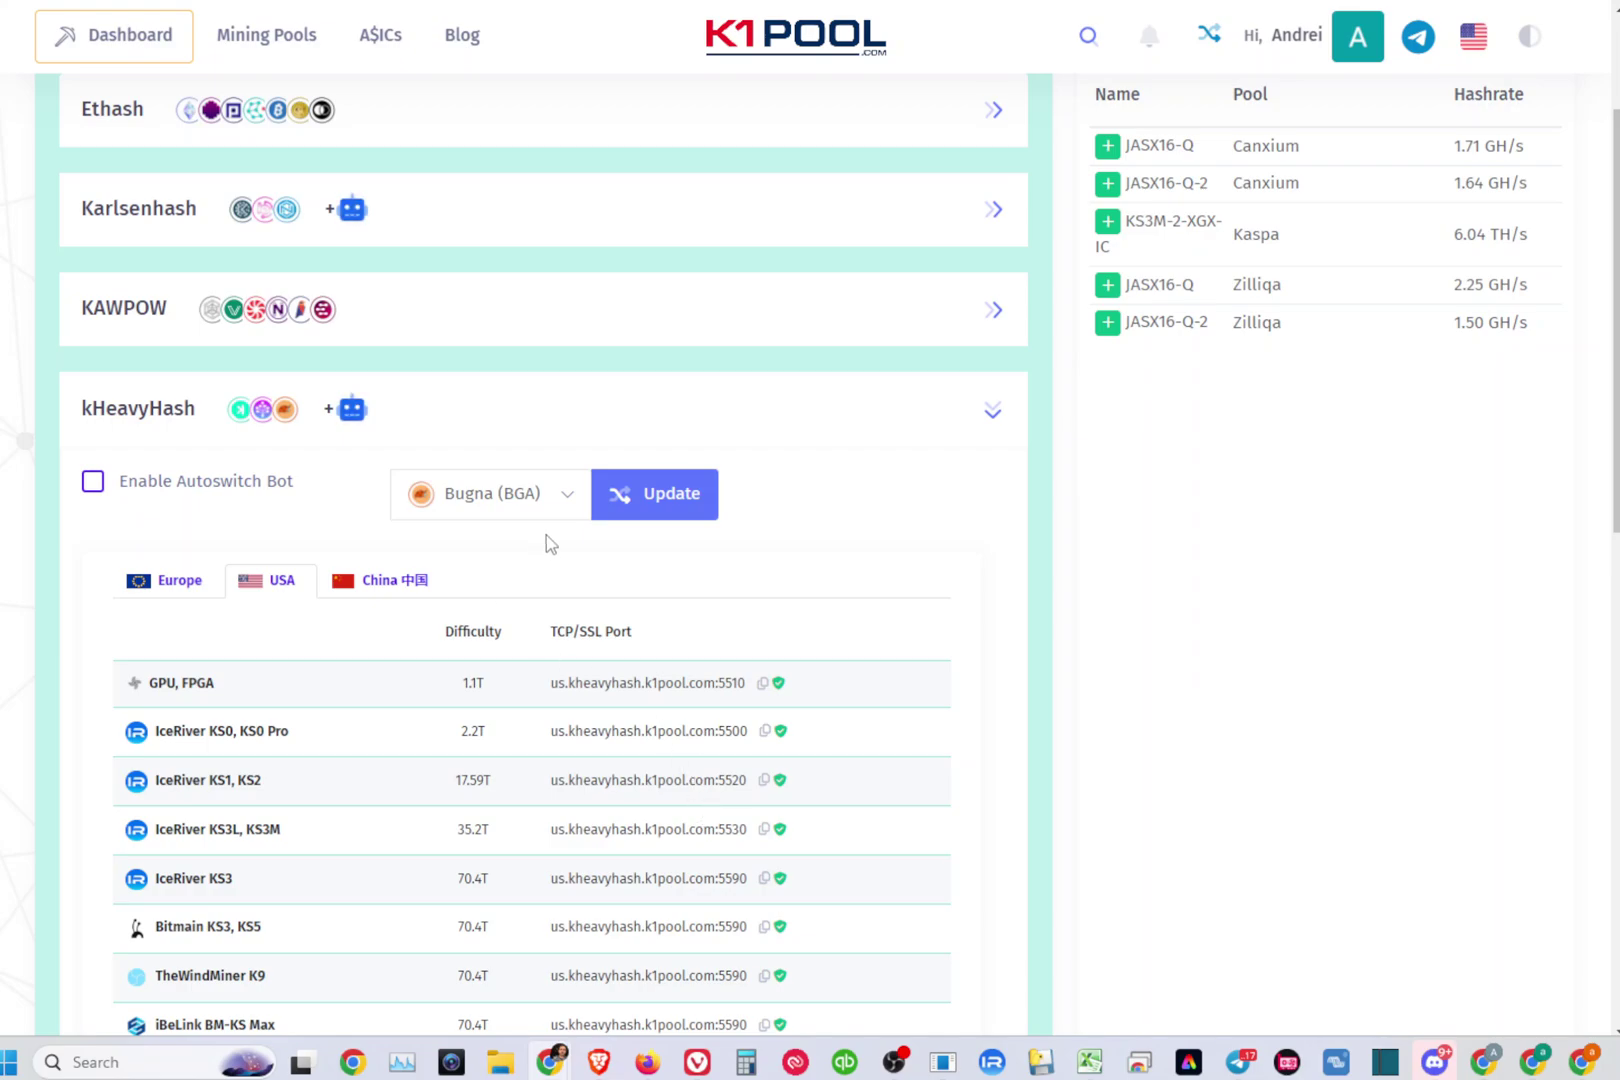
Recheck the kHeavyHash coin list, confirming Bugna (BGA) stays selected.
click(565, 497)
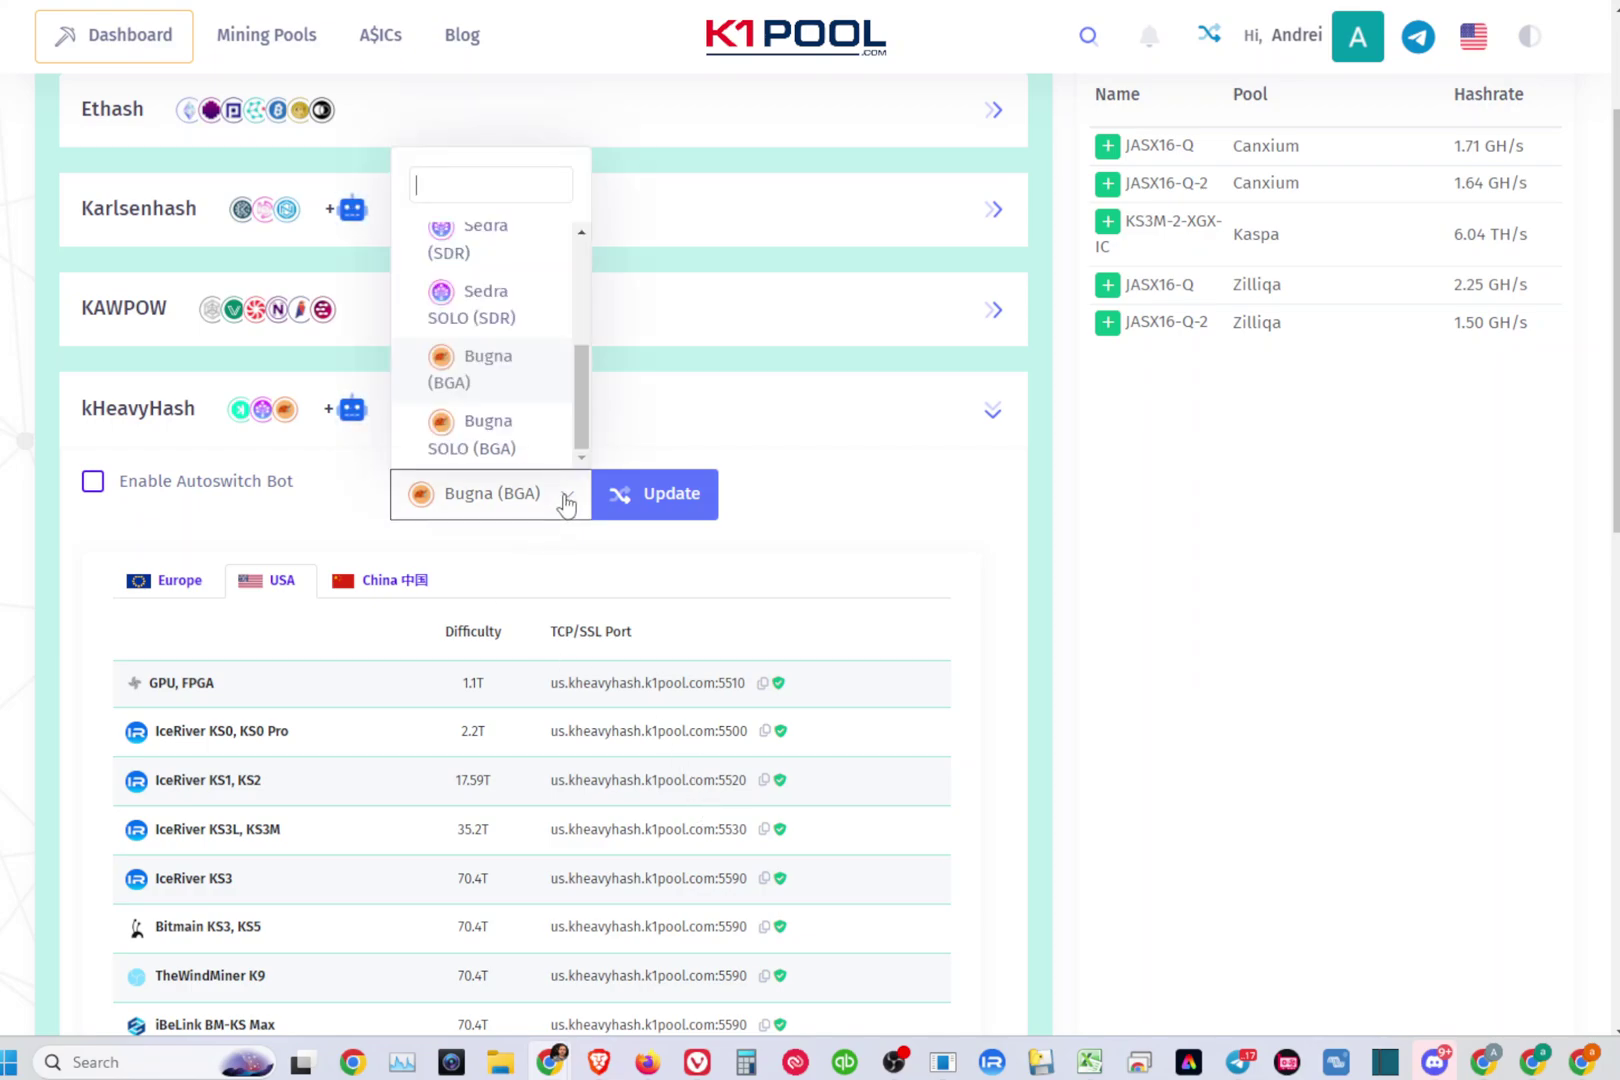
scroll(565, 505, up, 3)
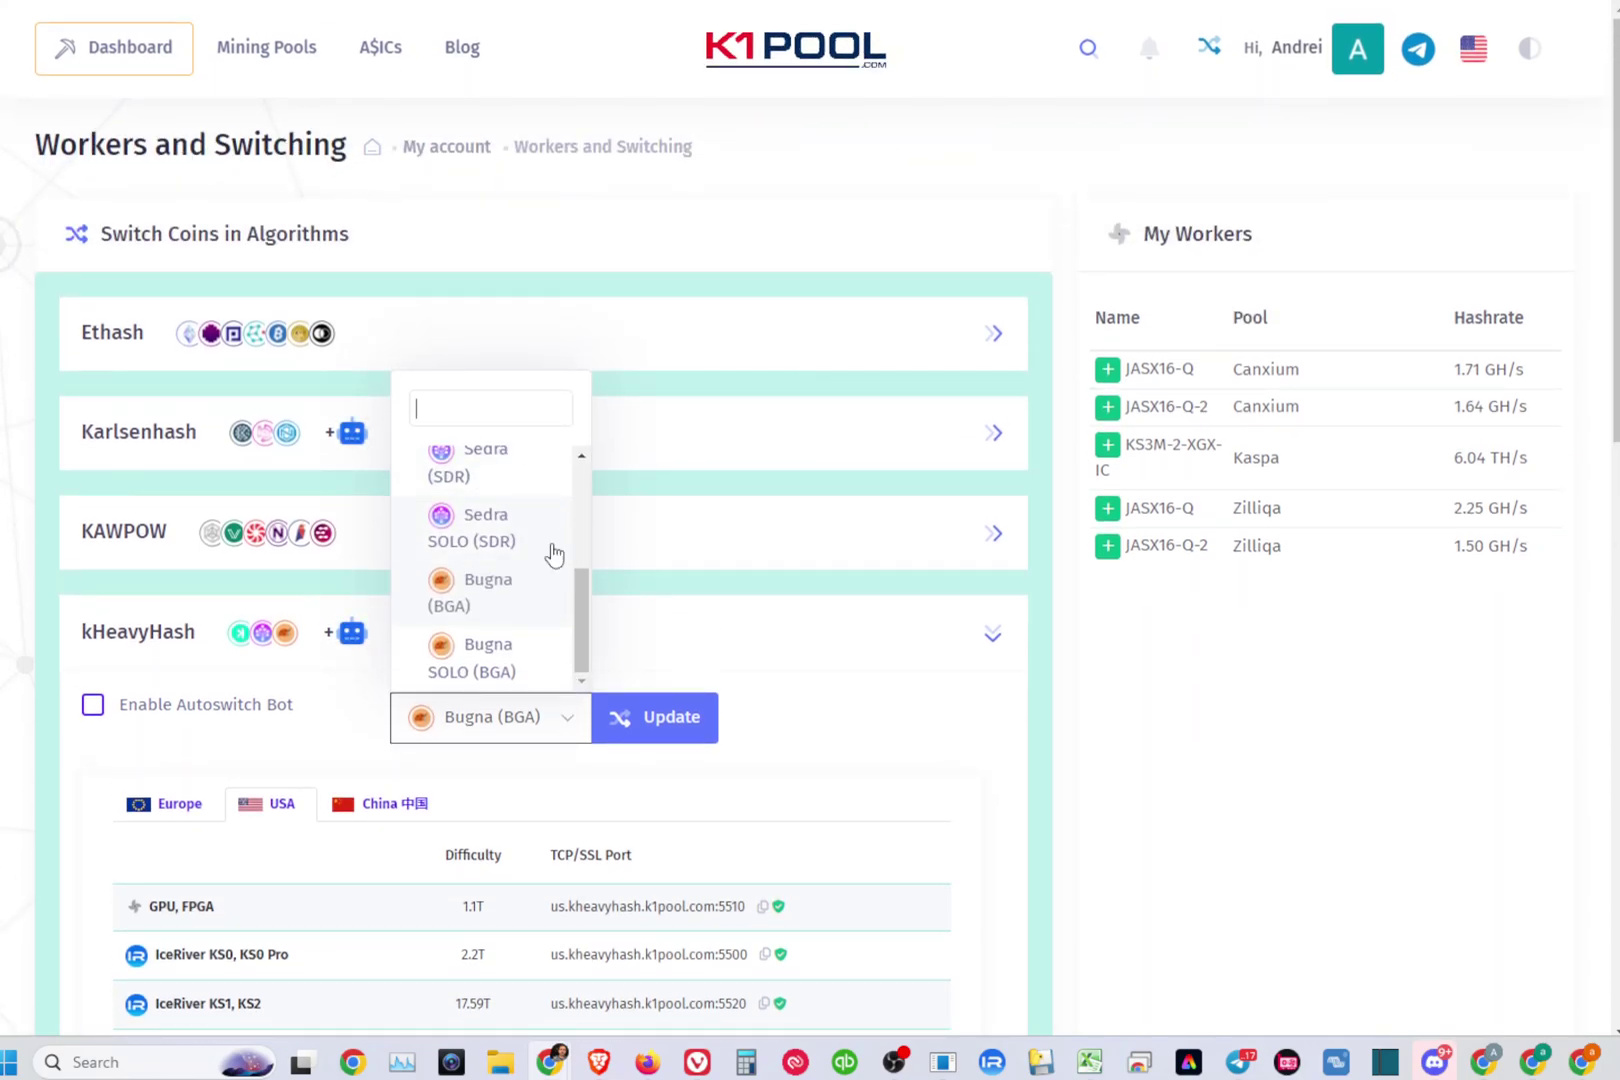
click(1204, 806)
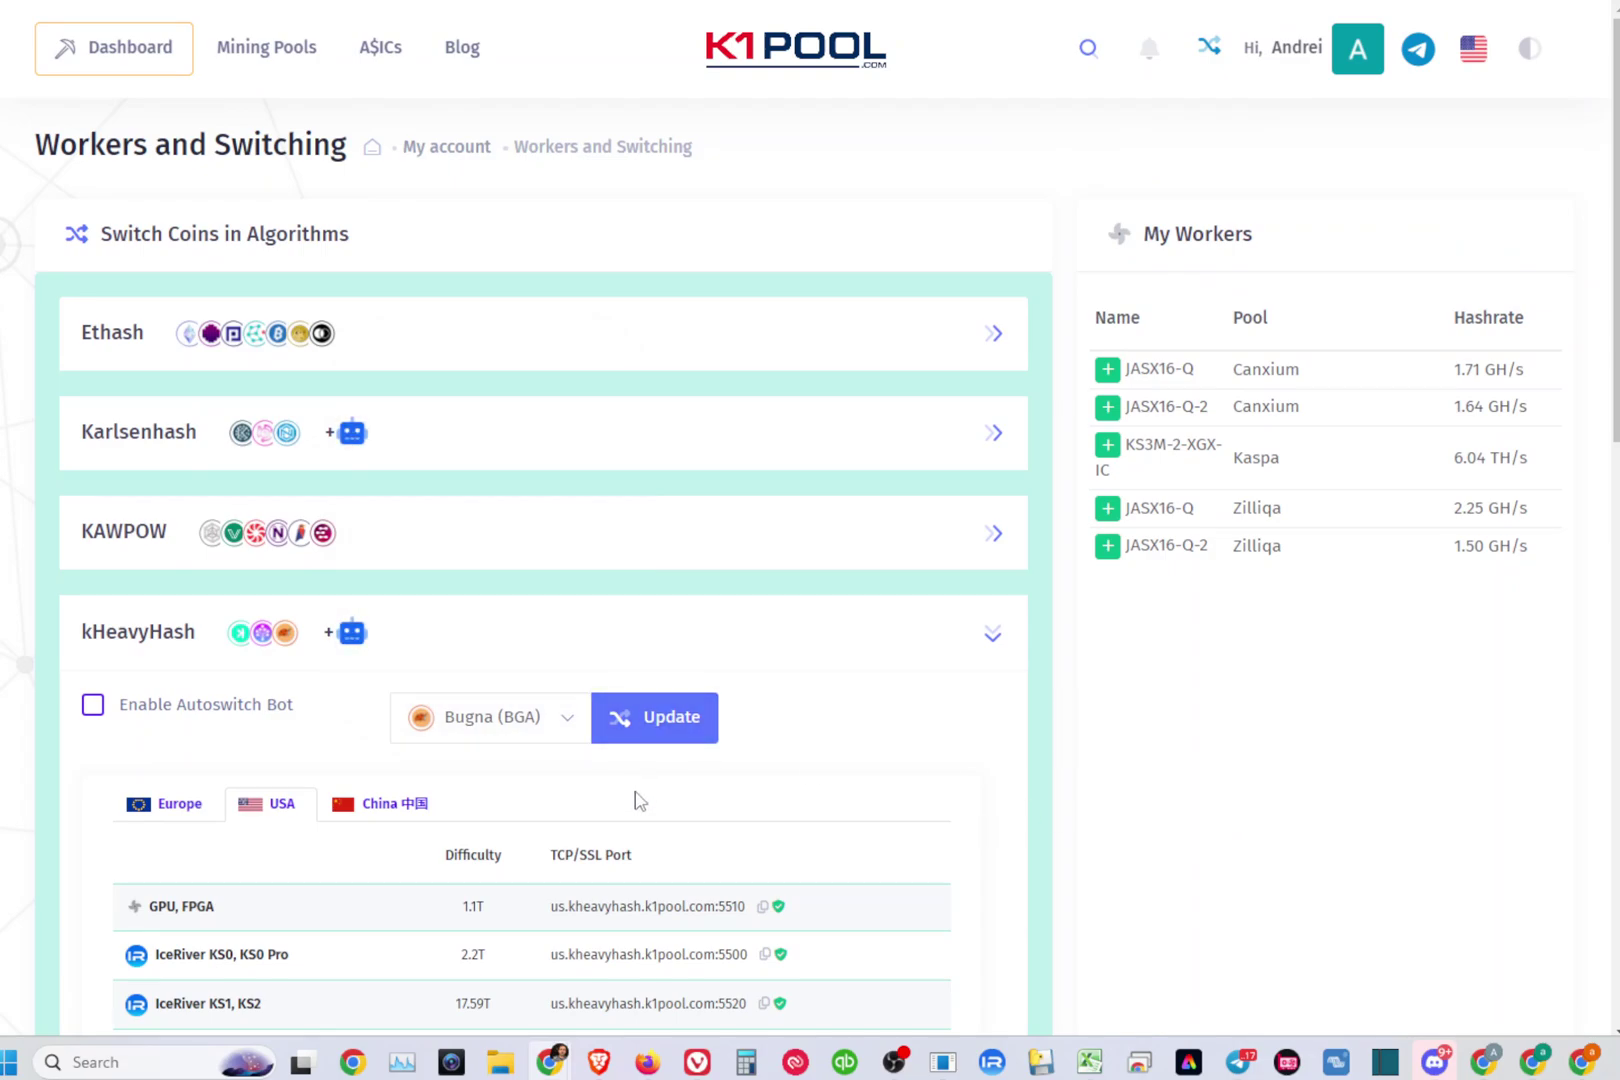
scroll(636, 802, down, 5)
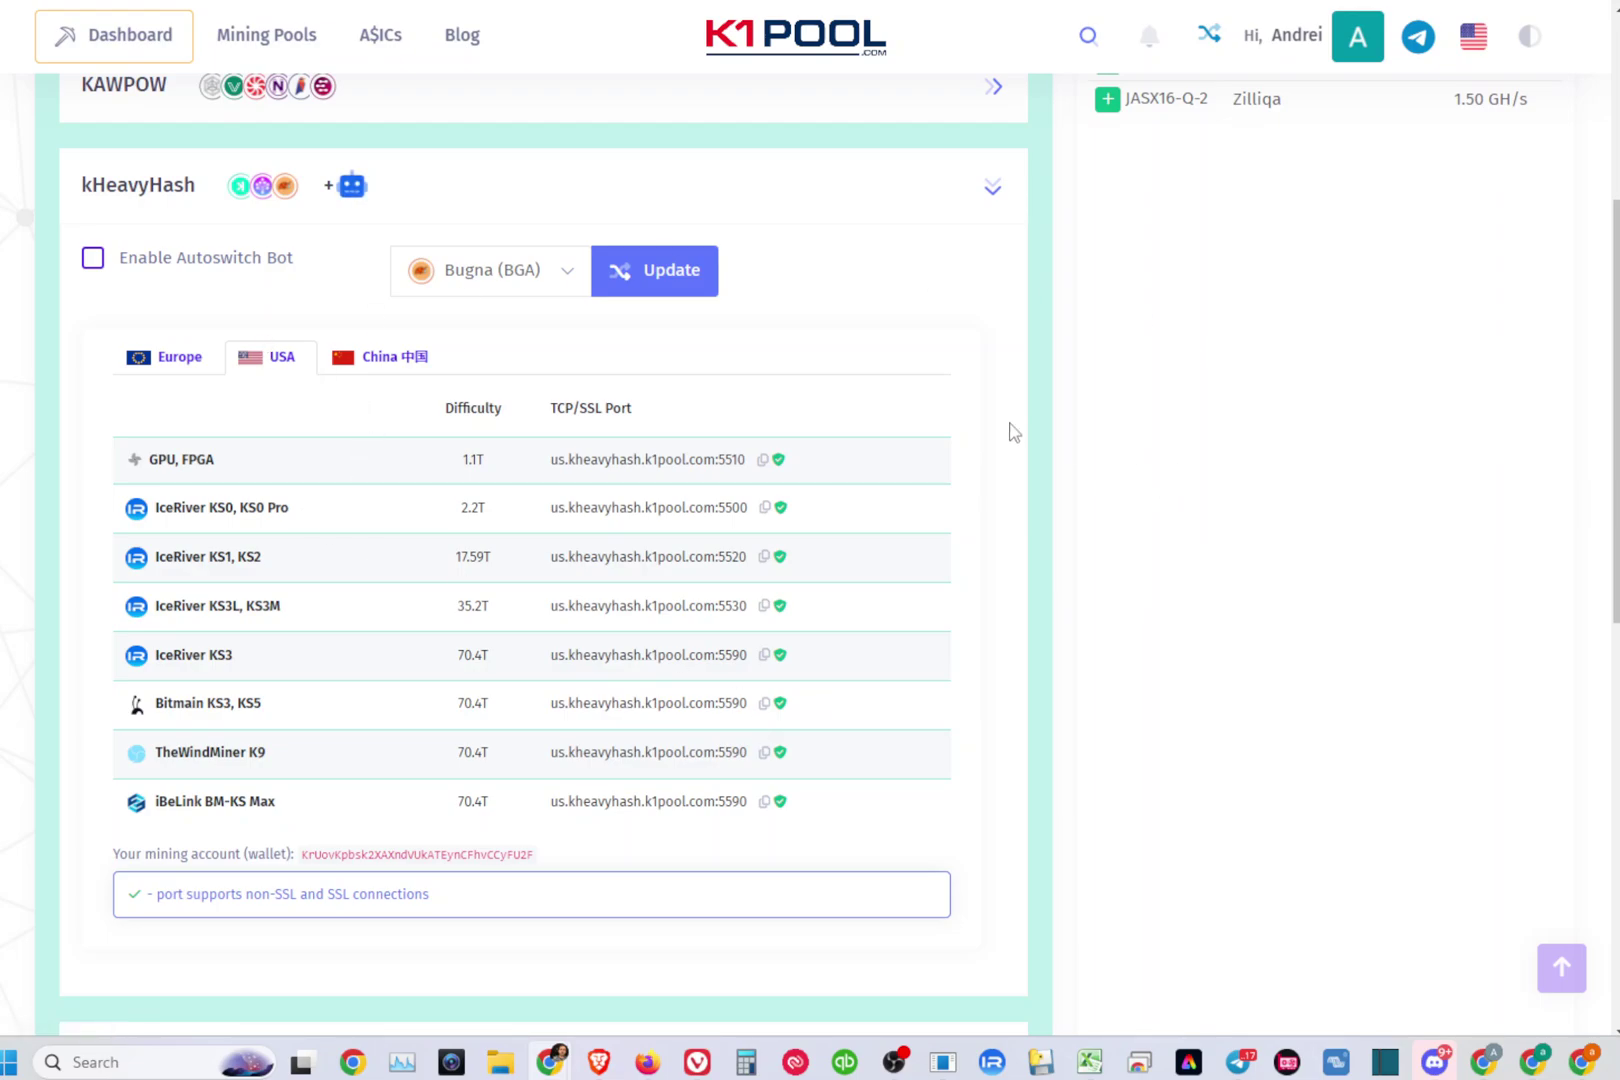
click(569, 276)
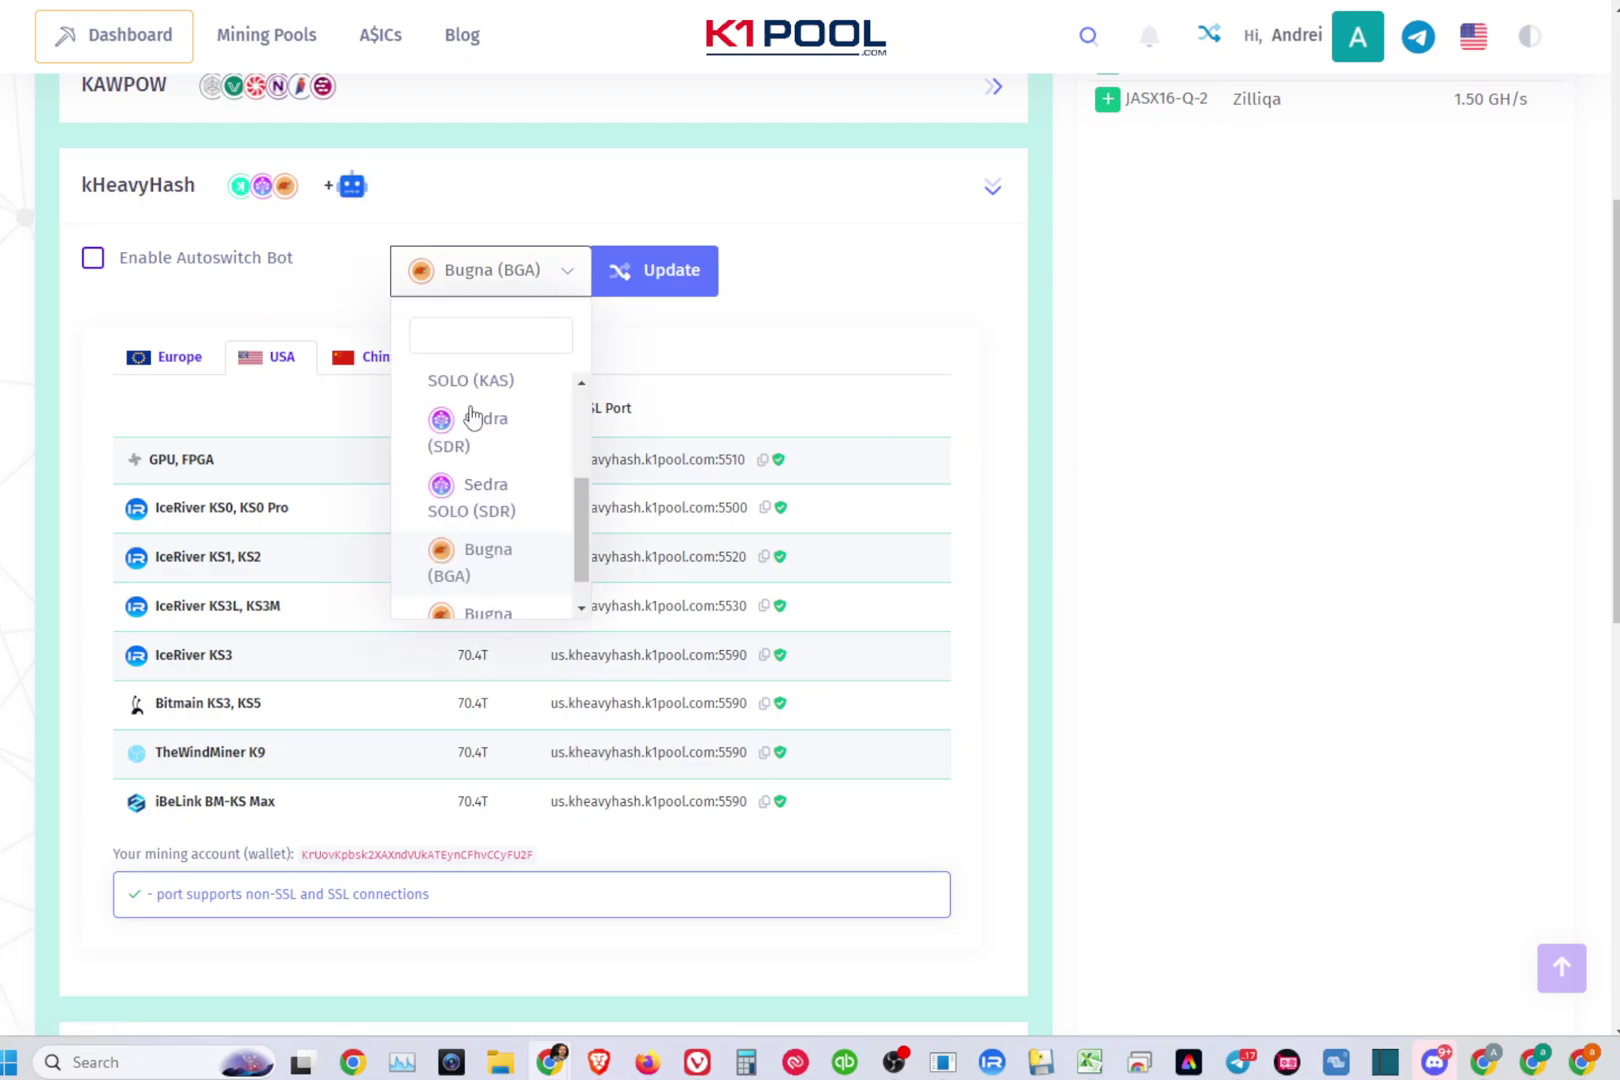
scroll(495, 452, down, 1)
scroll(505, 500, up, 3)
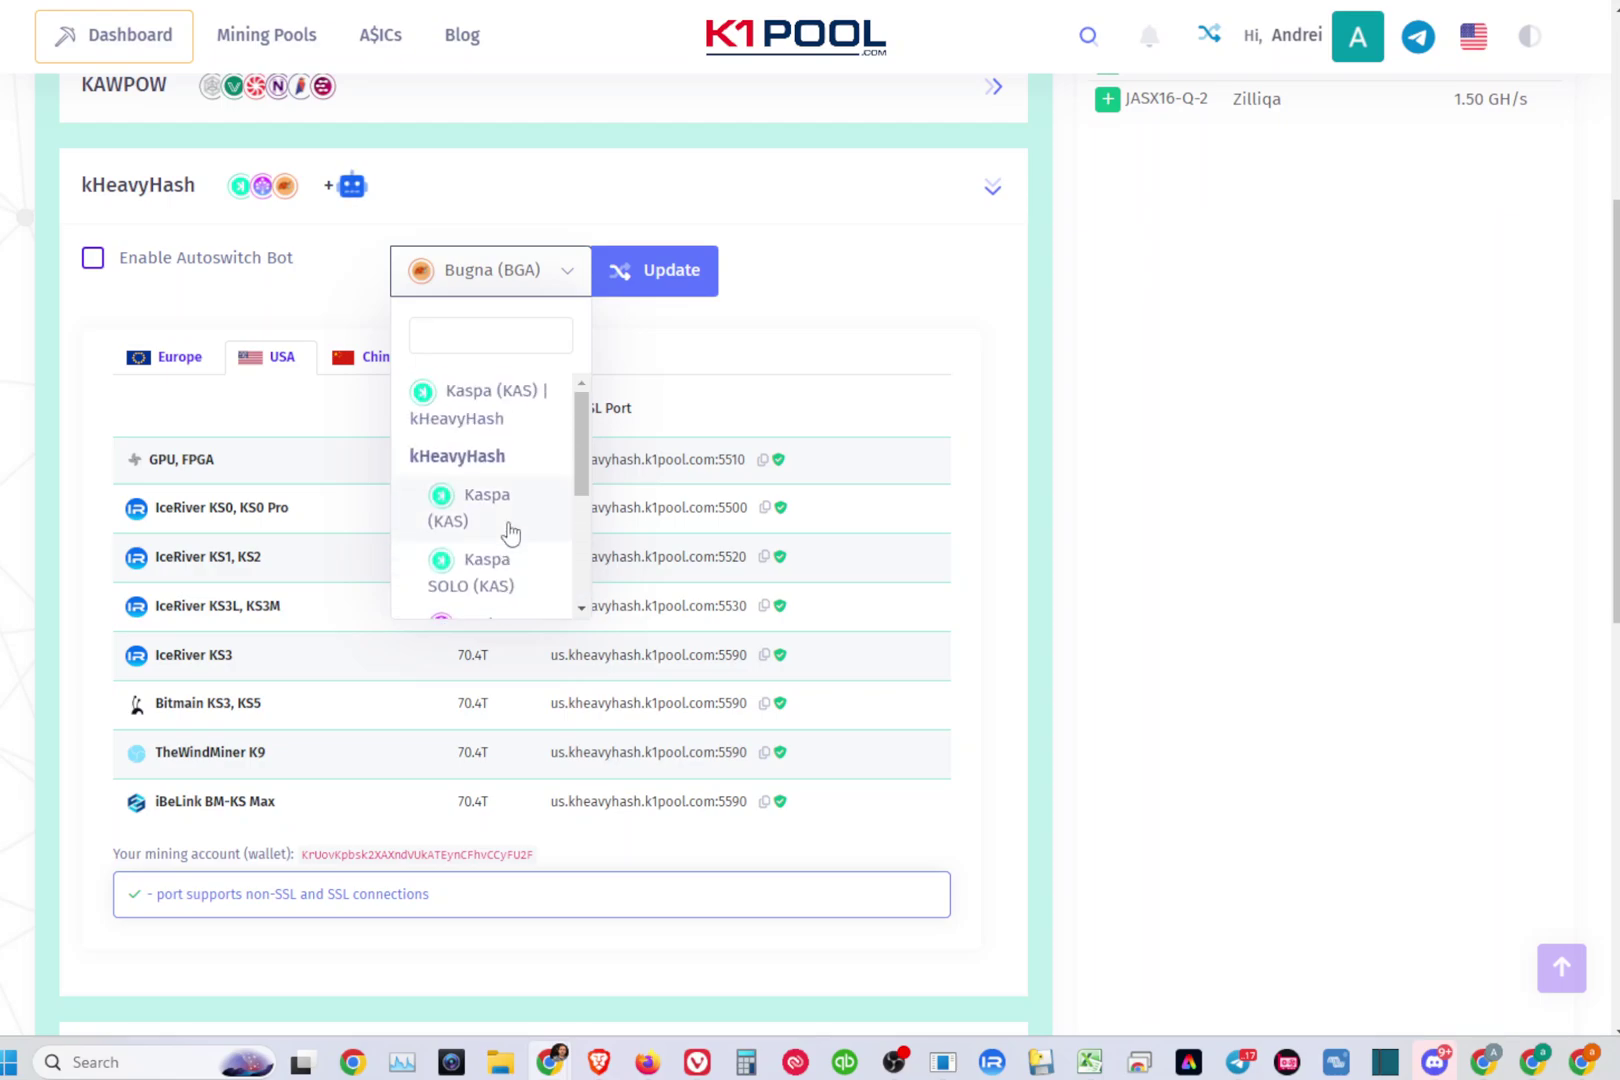
Toggle the autoswitch bot on and back off, then collapse the kHeavyHash section.
click(90, 259)
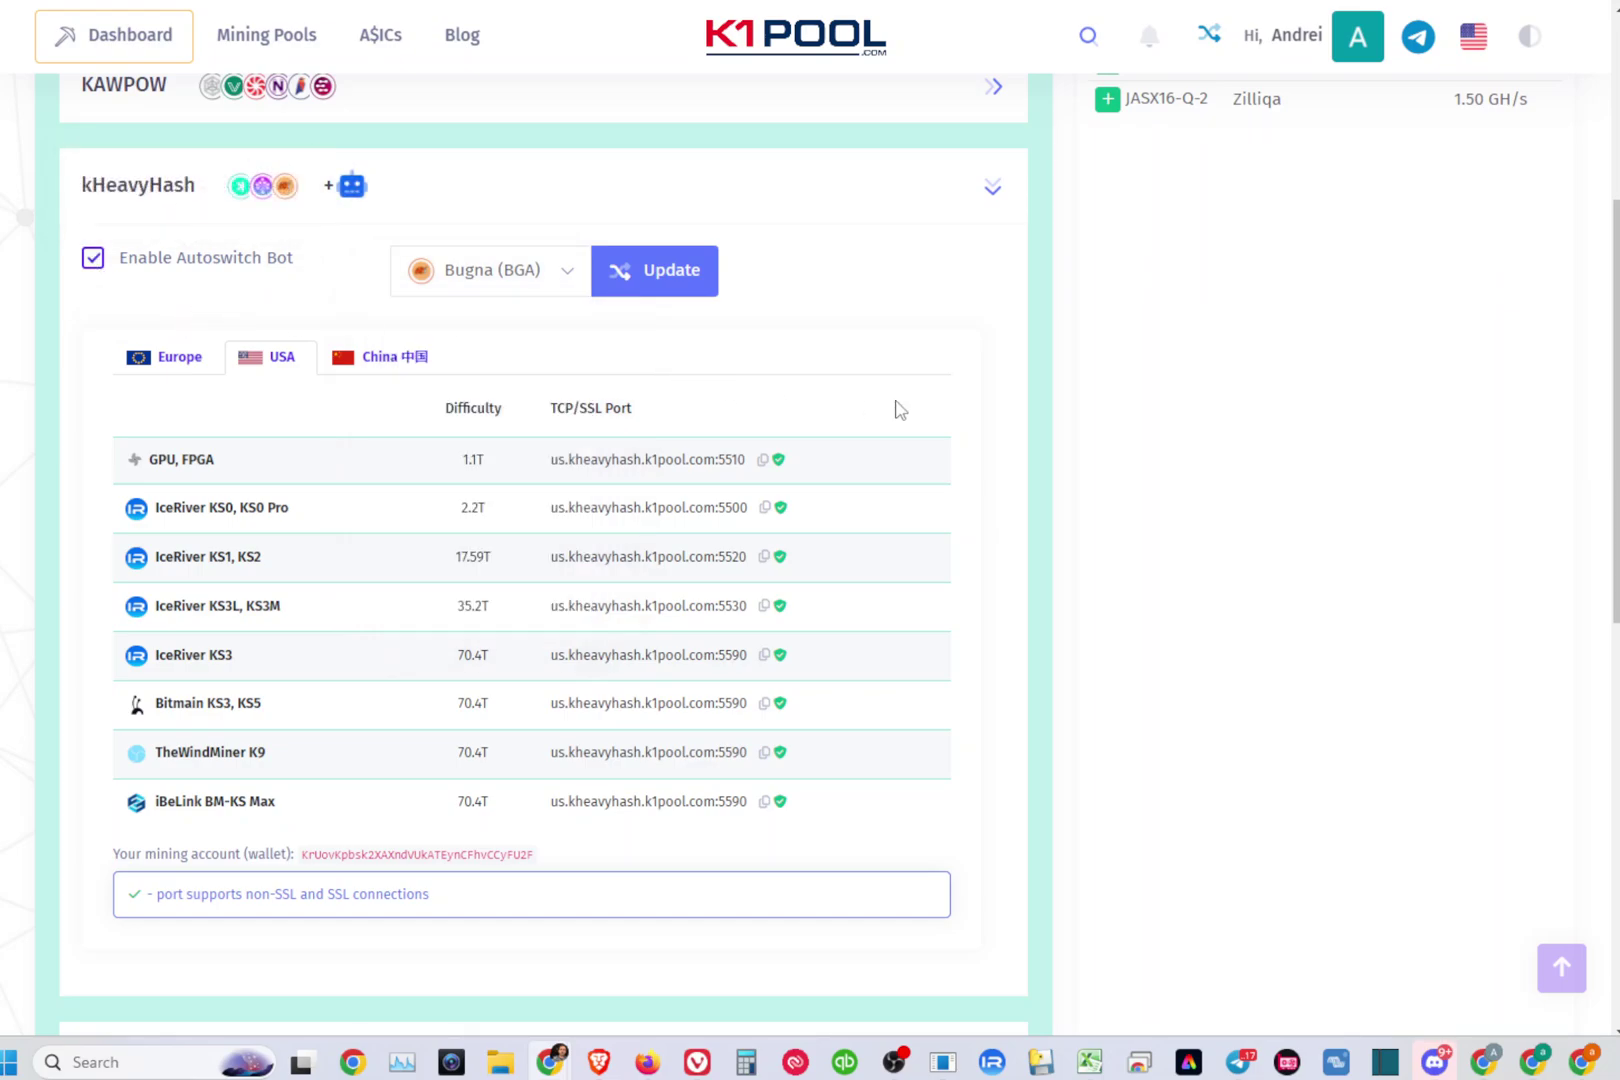
click(92, 258)
click(995, 200)
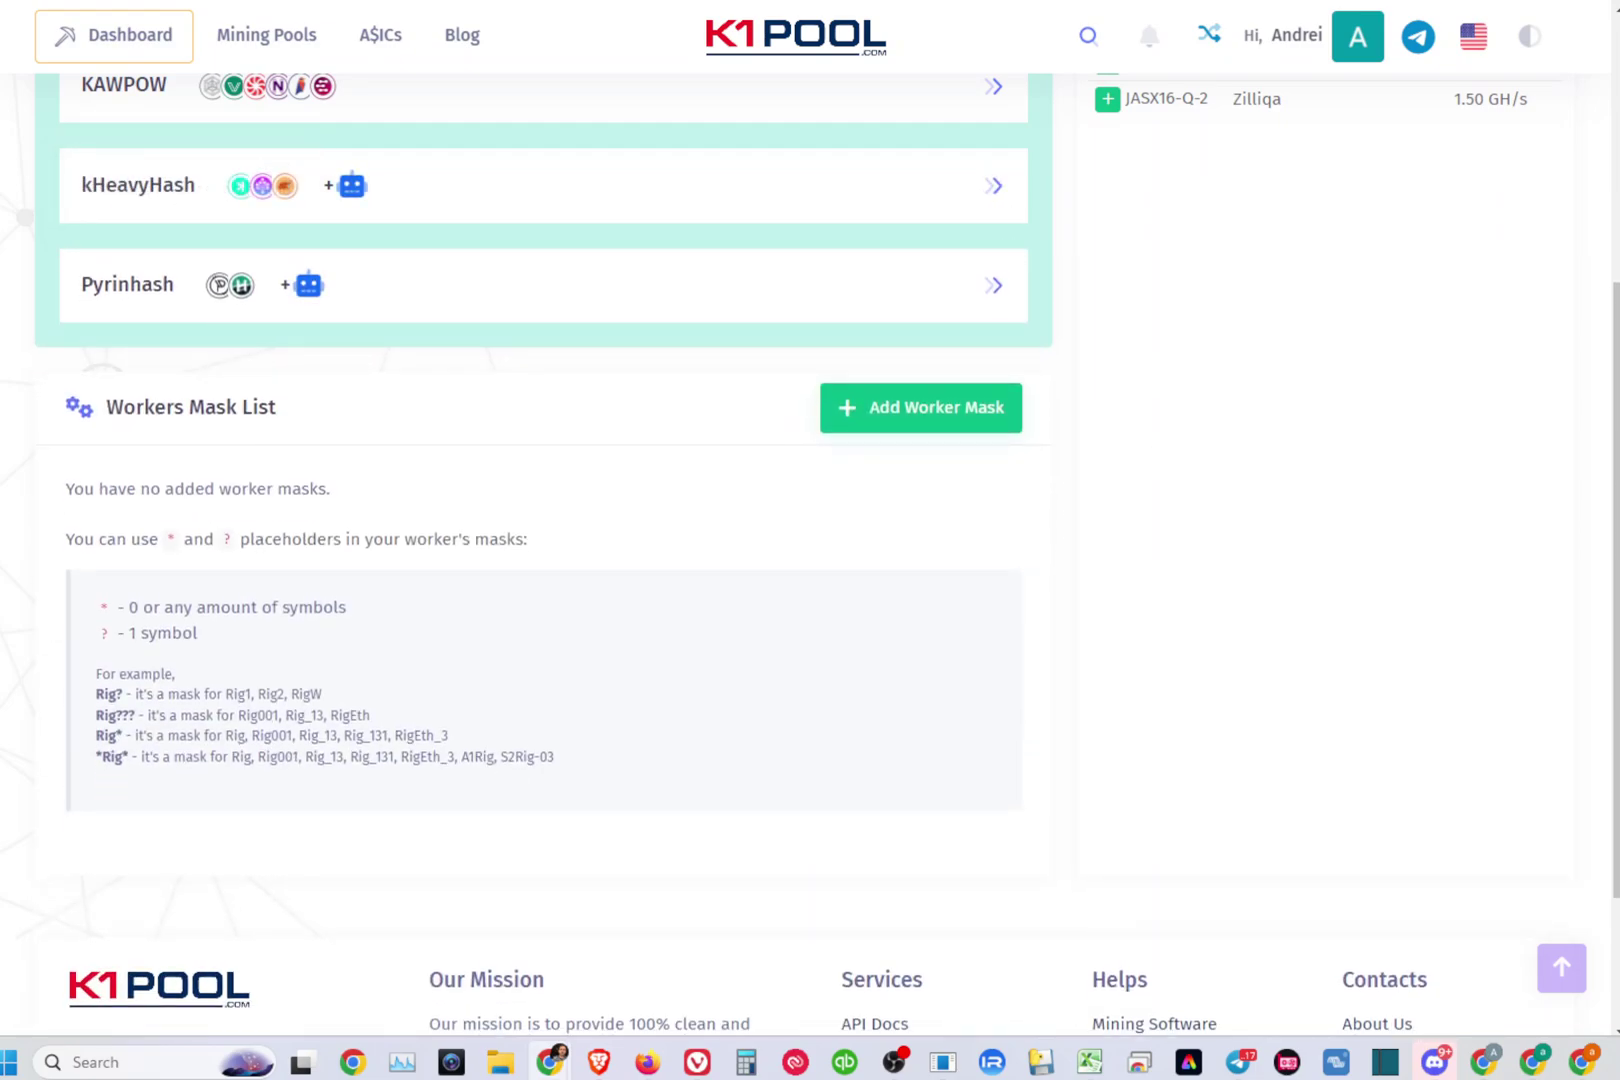
scroll(1237, 665, up, 5)
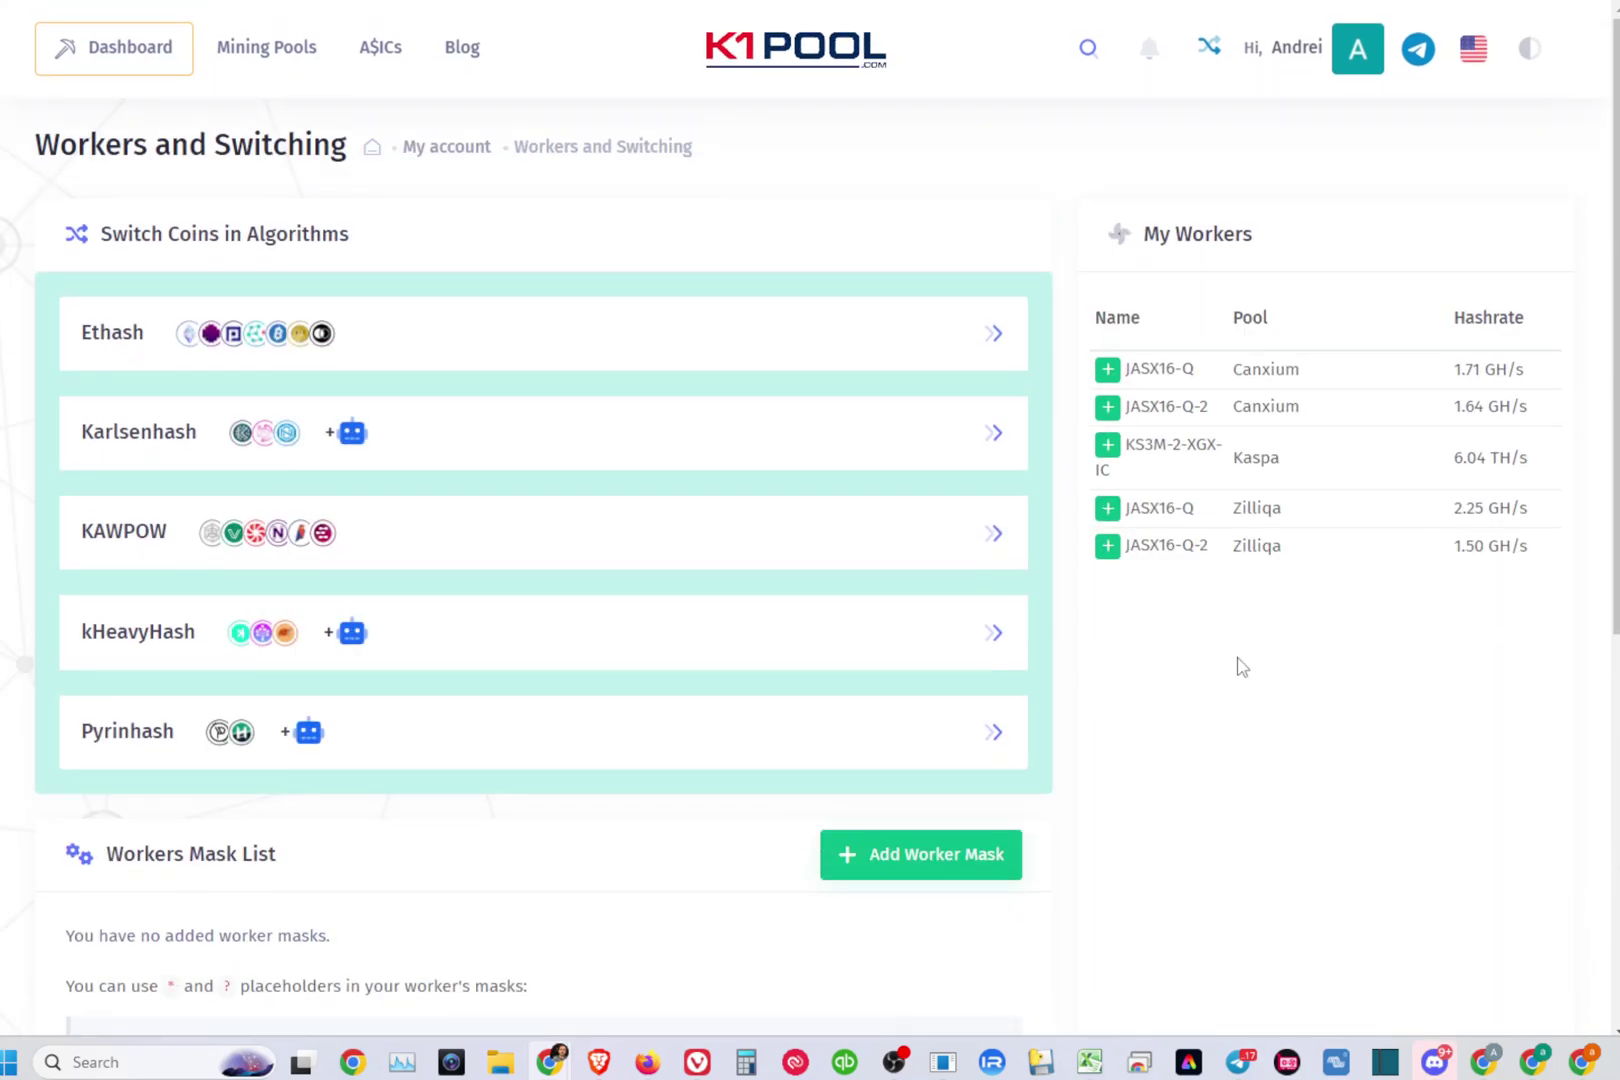